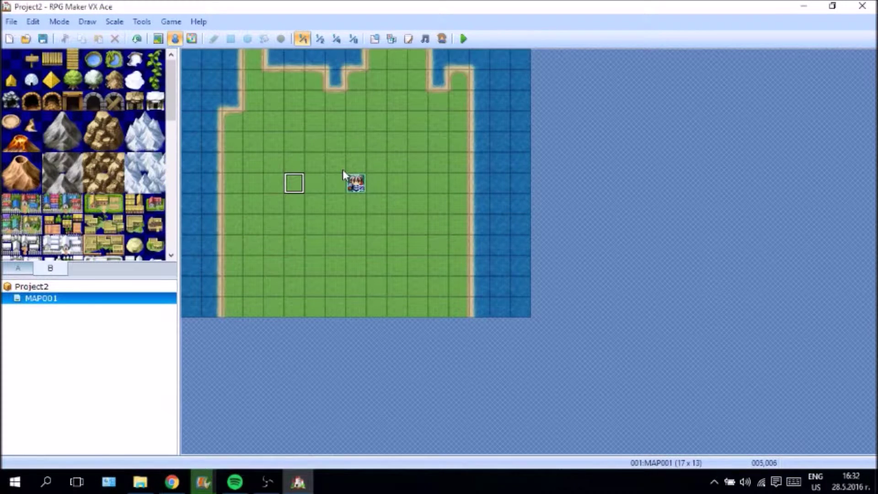
Step: Create event EV001 right of the hero with the green-haired Actor1 sprite and Player Touch trigger
double_click(419, 183)
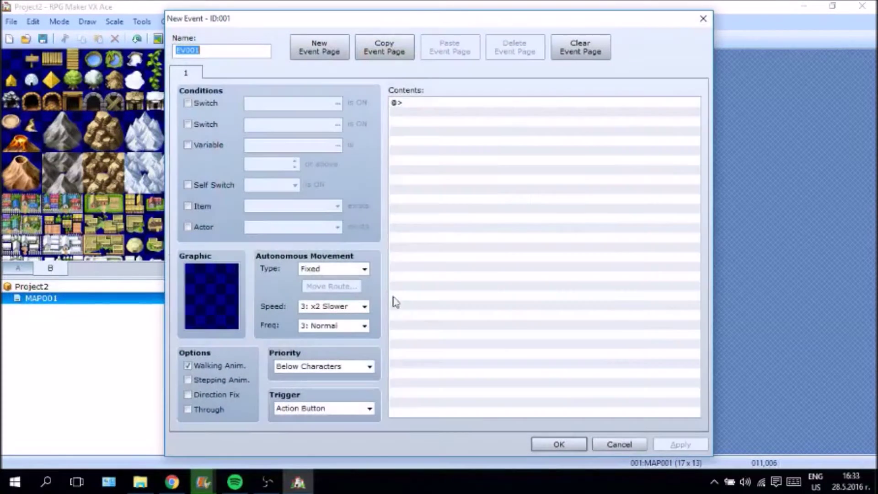
double_click(219, 327)
left_click(258, 99)
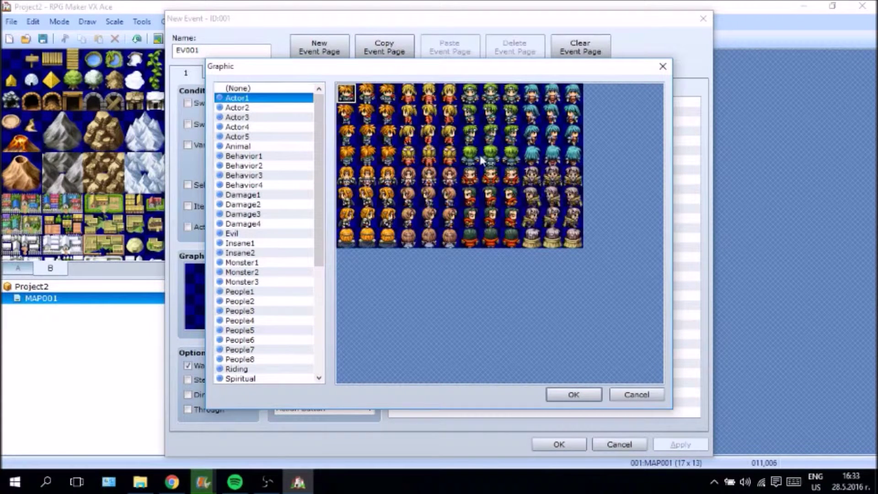
double_click(498, 114)
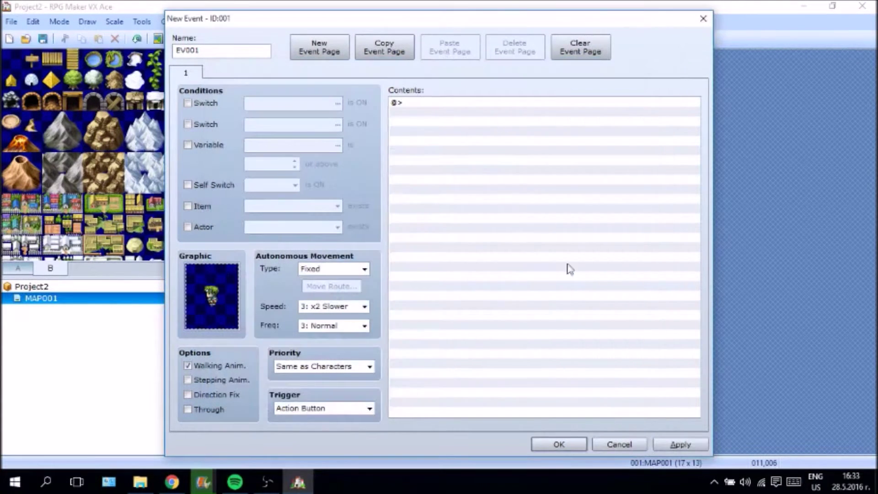
left_click(311, 407)
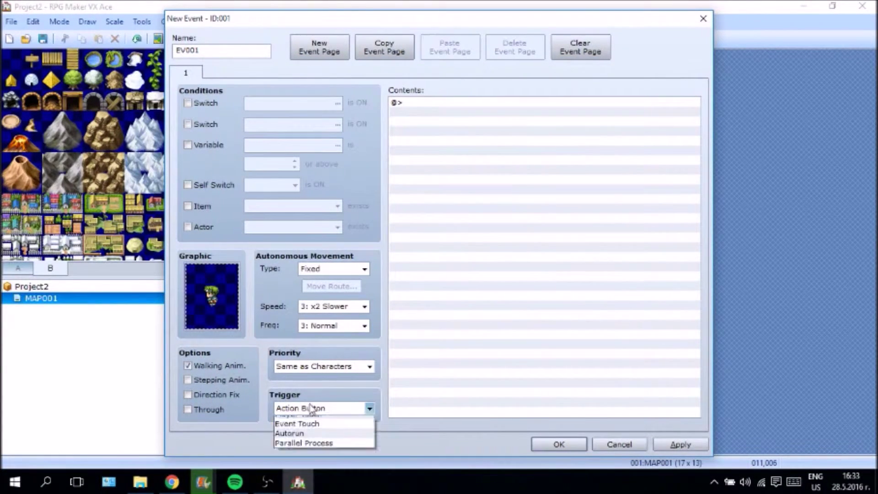
left_click(302, 430)
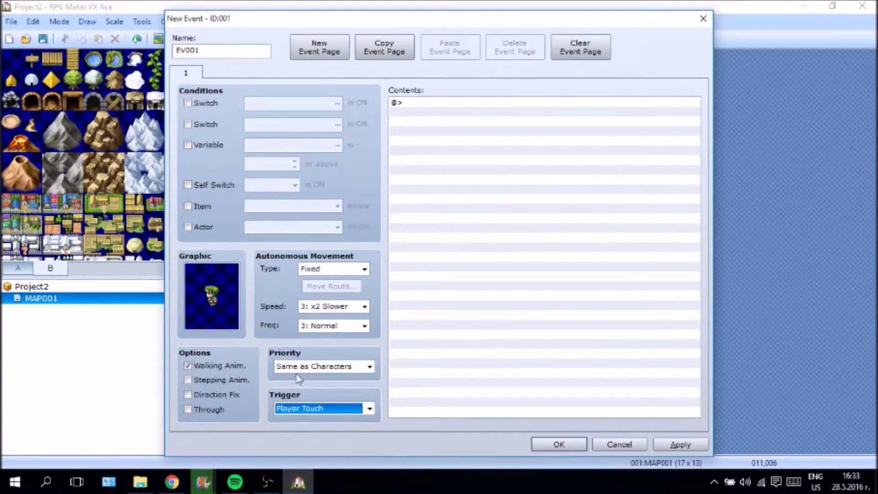
left_click(668, 448)
Step: Add a Show Text message saying John was looking for the player, then place the event
left_click(462, 104)
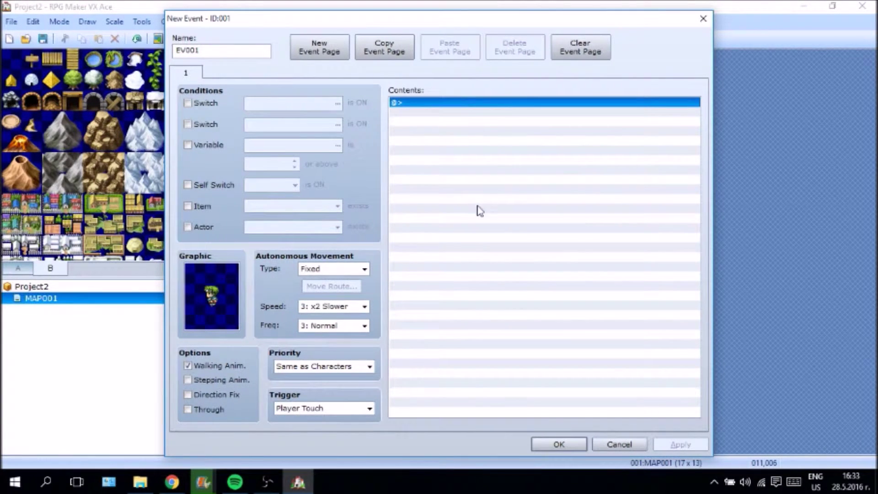
double_click(520, 105)
left_click(498, 121)
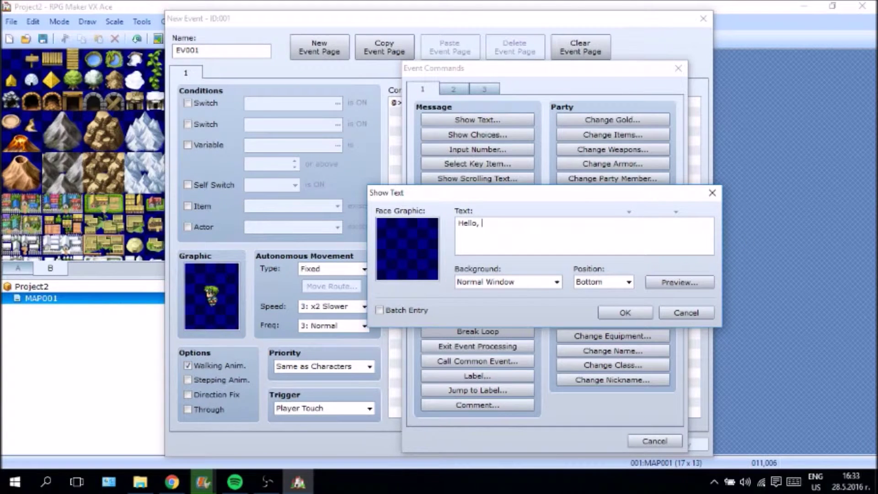
type("Hello, John was looking fo yo")
key("BackSpace")
key("BackSpace")
key("BackSpace")
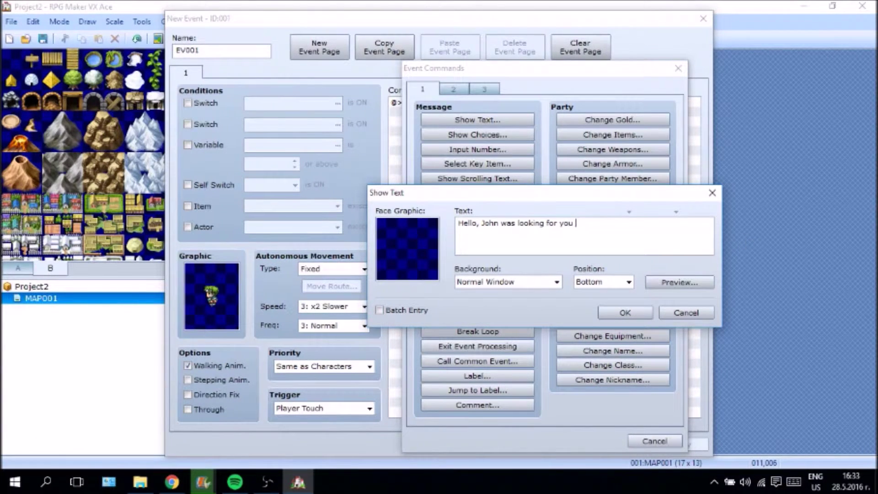
type("u should see what he w")
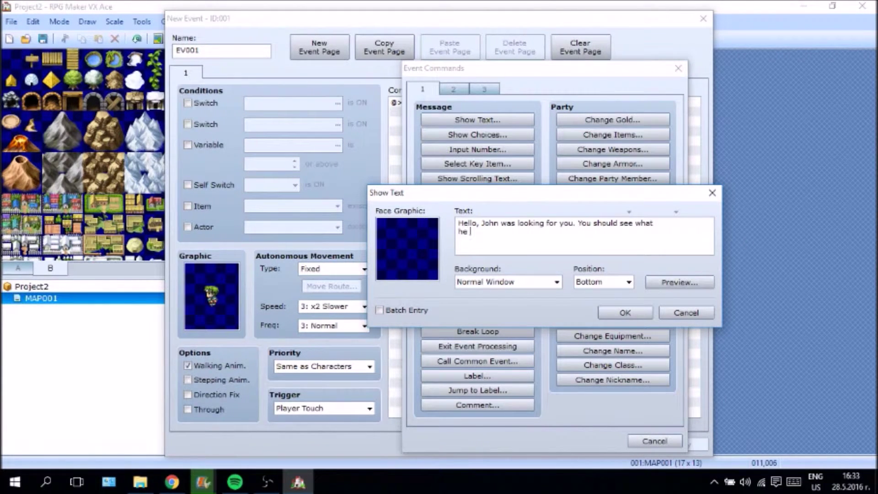
type("ants right away!")
left_click(625, 313)
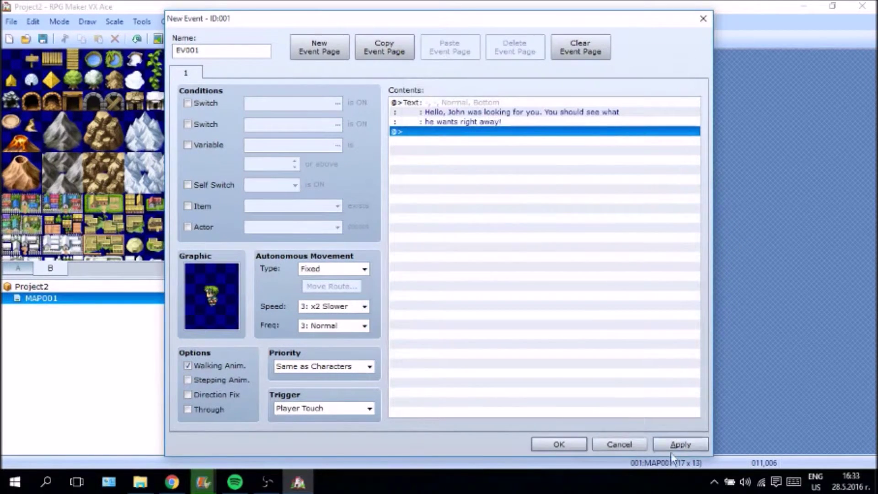
left_click(557, 444)
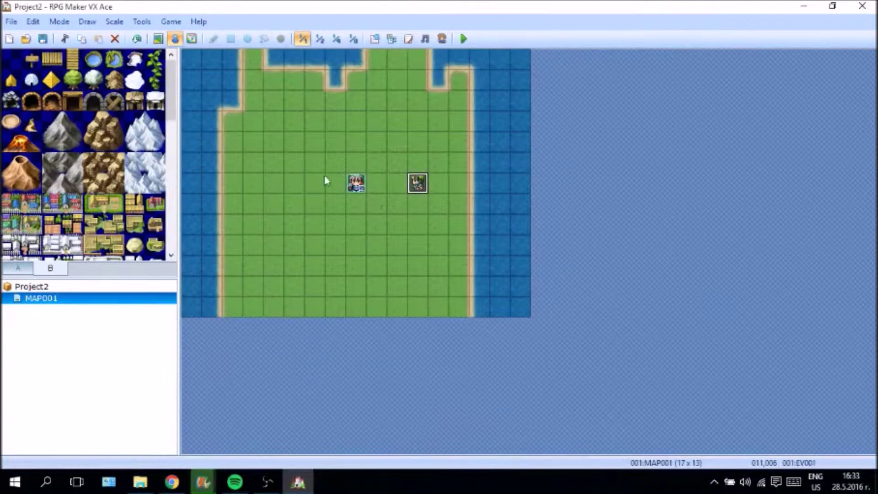
Step: Create event EV002 left of the hero with a different Actor1 sprite and Player Touch trigger
right_click(282, 178)
left_click(305, 190)
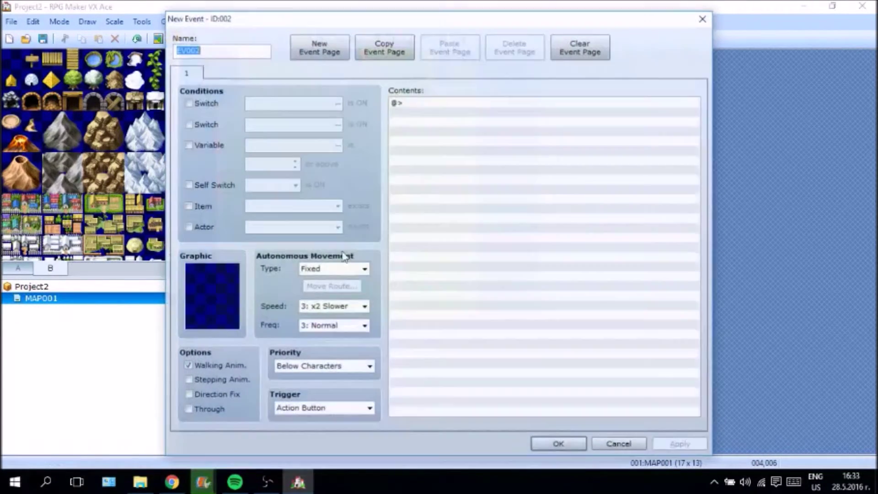
double_click(220, 281)
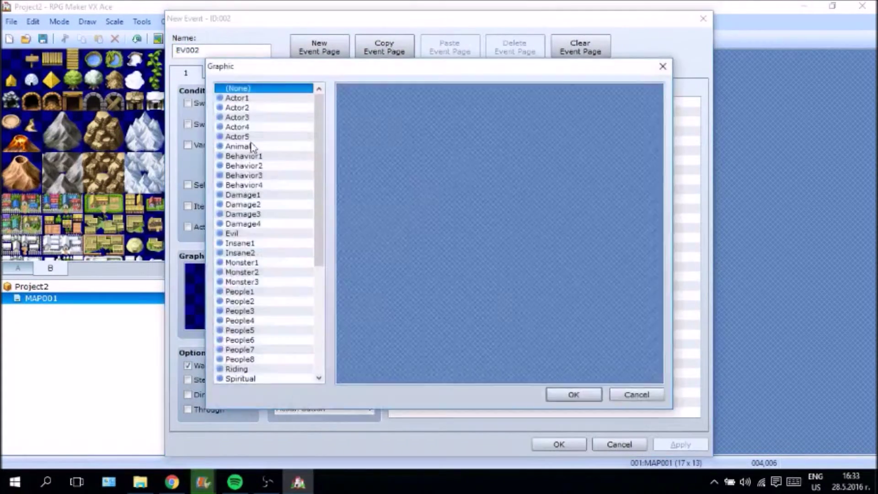
left_click(264, 98)
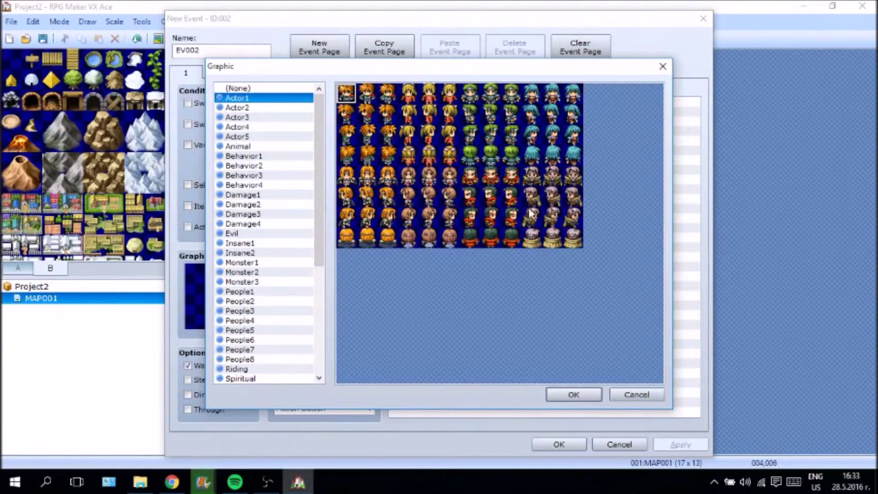
double_click(558, 225)
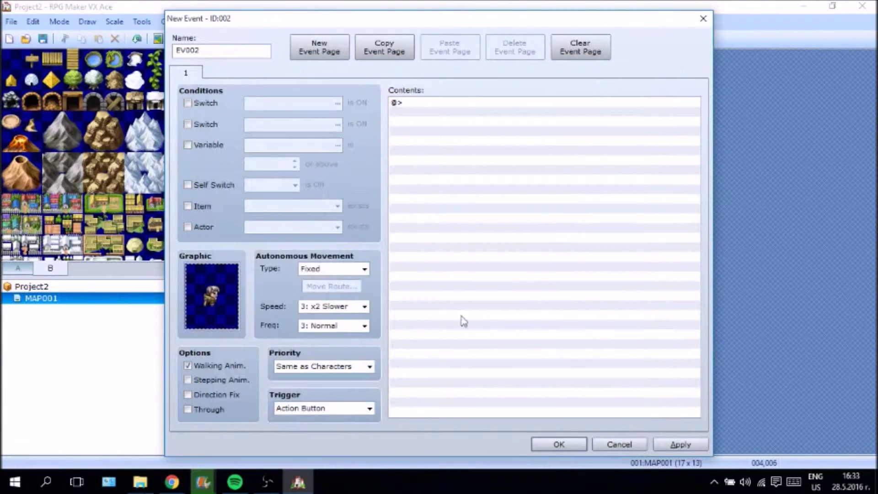
left_click(352, 408)
left_click(349, 420)
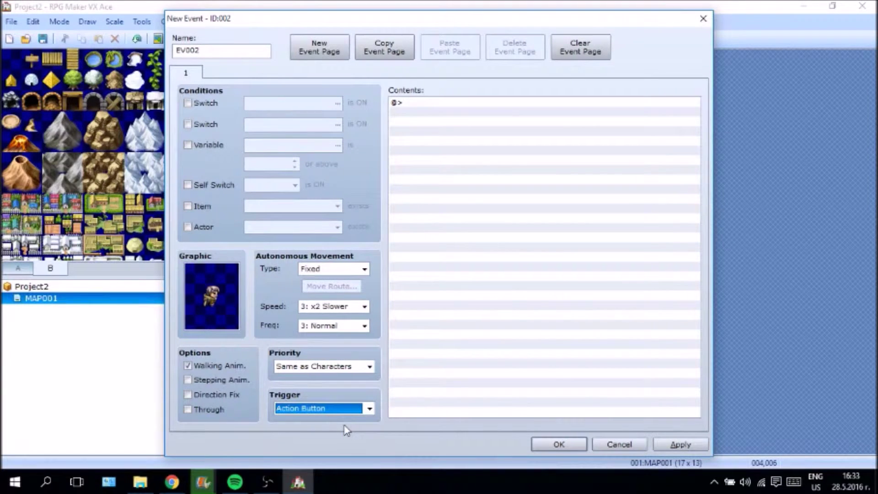
left_click(350, 408)
left_click(329, 430)
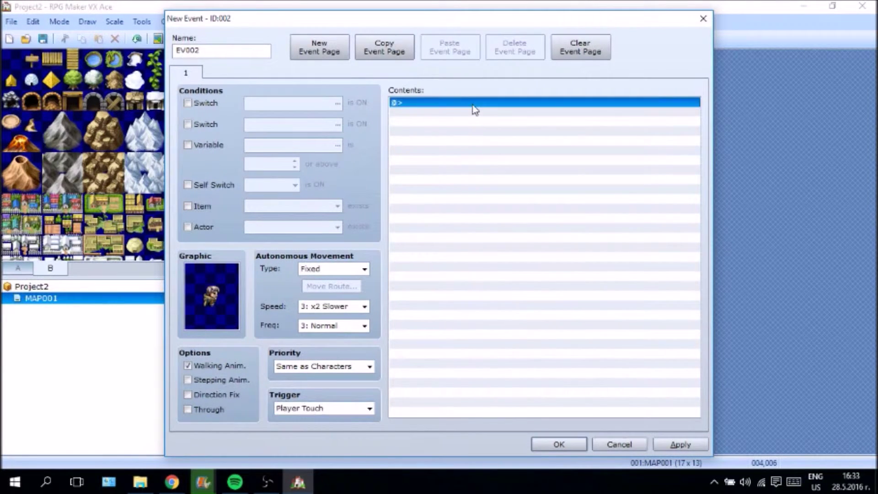
Step: Add a Show Text message thanking the player for showing up on short notice, then place the event
double_click(473, 104)
left_click(474, 120)
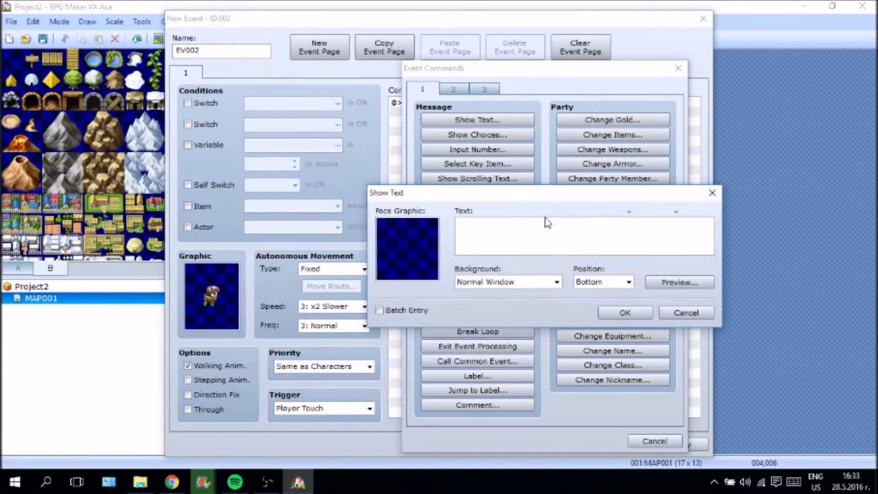
type("Thank you for show")
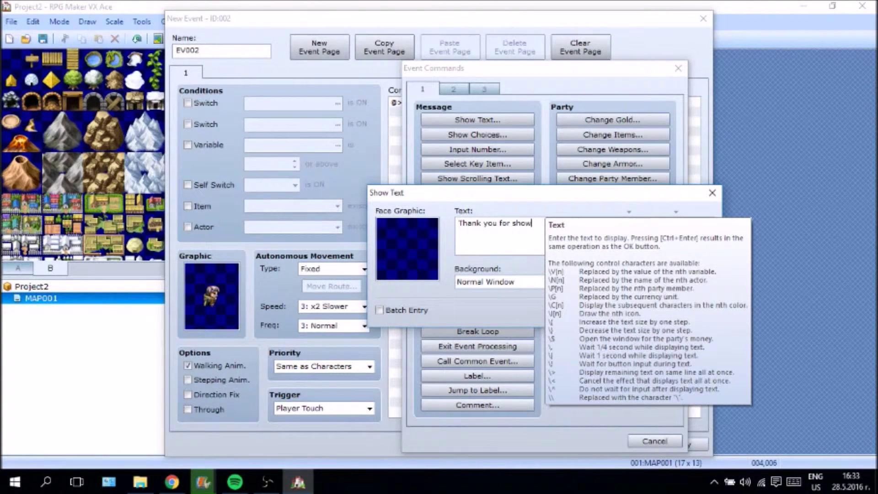
type("ing up ")
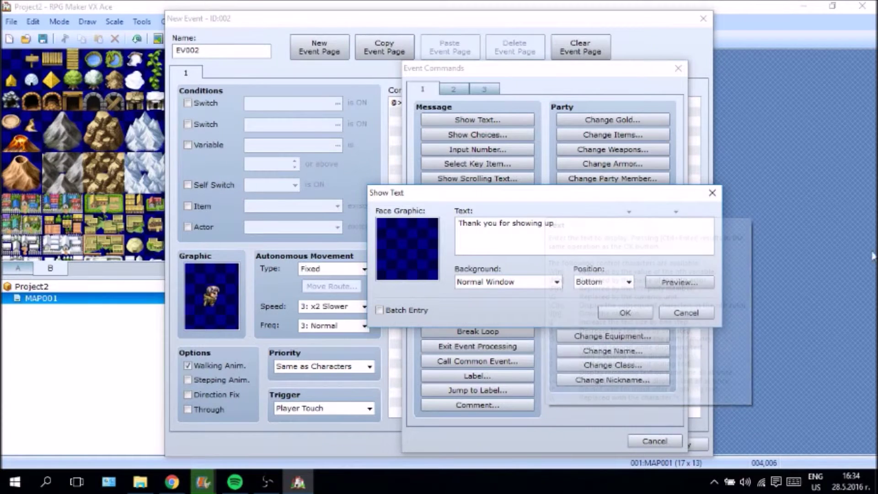
type("on such short notice!")
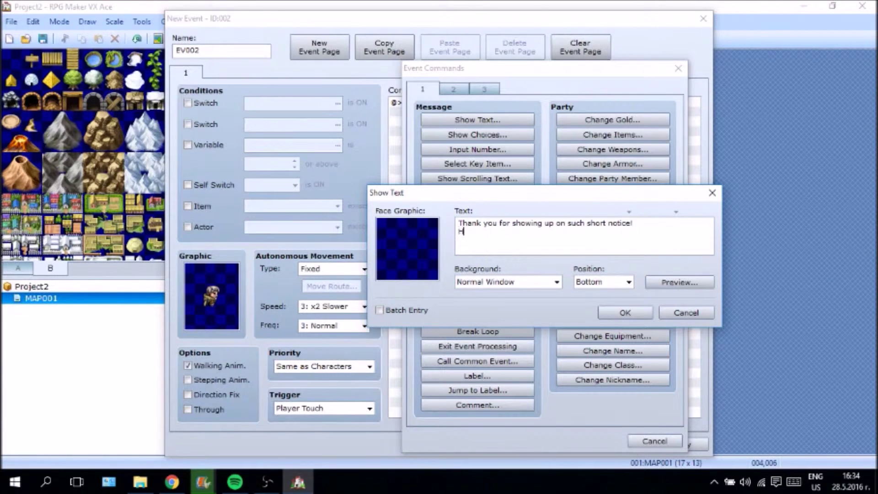
type("hat I have to")
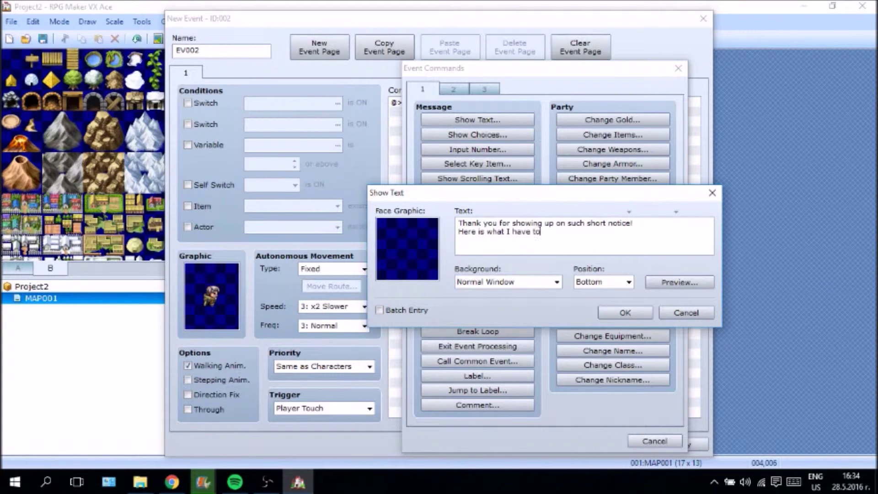
type(" say...")
left_click(625, 313)
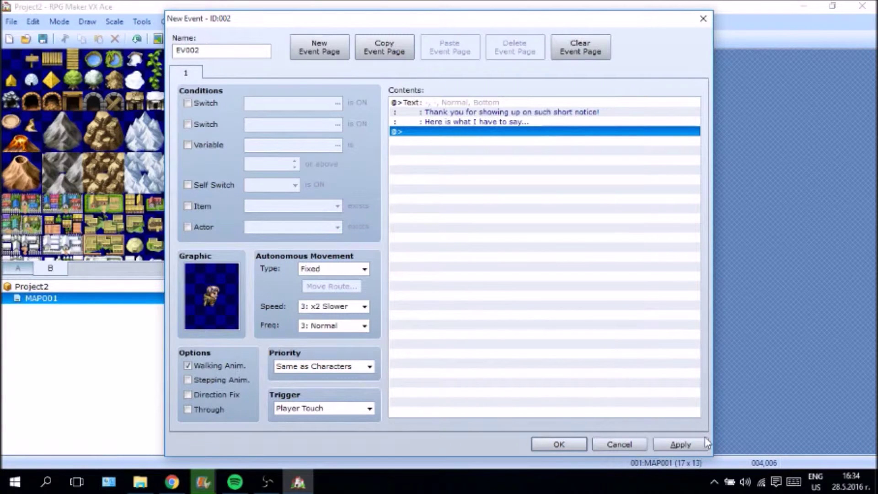
left_click(559, 443)
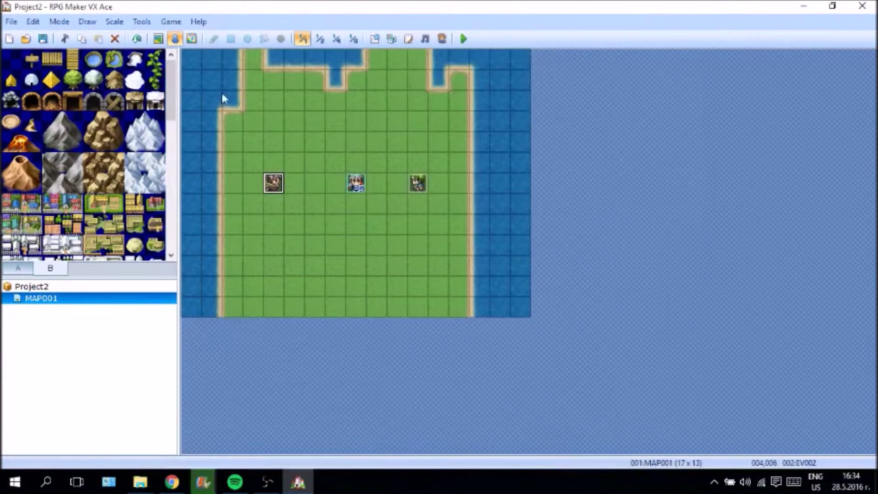
Step: Launch a playtest, saving changes to Project2
left_click(463, 38)
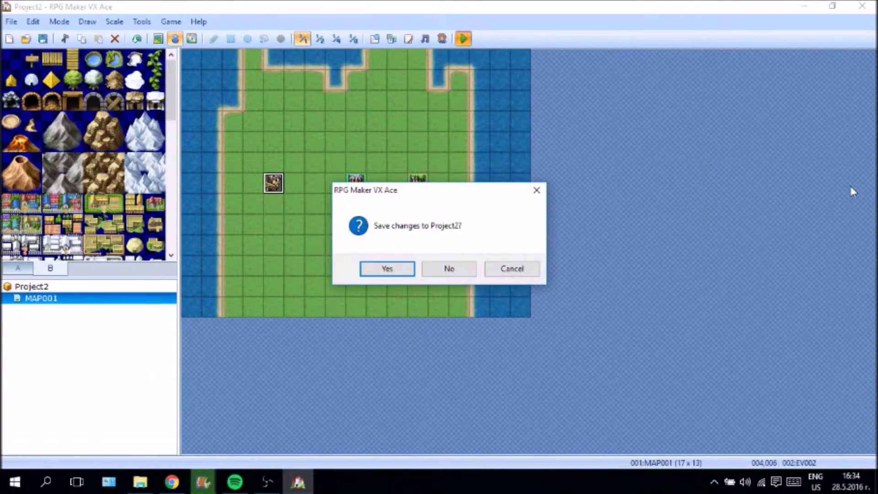
key("Return")
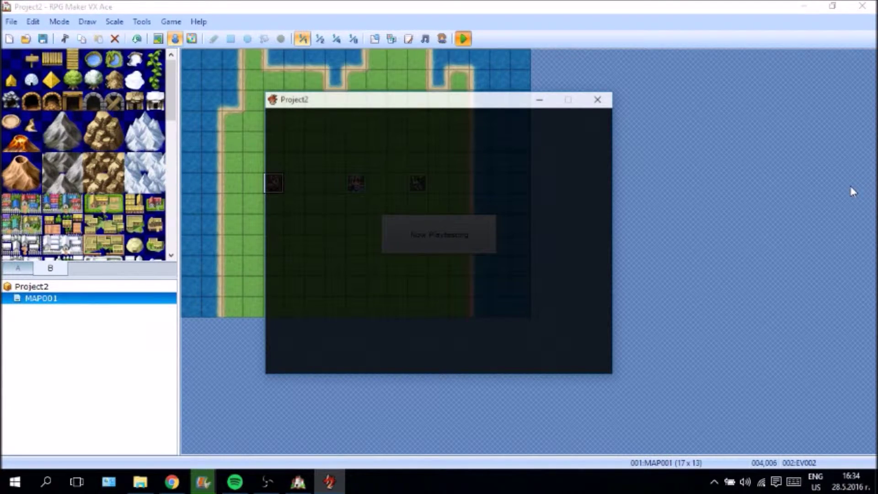
Step: Open EV001 for editing and insert a Control Switches command after its dialogue
right_click(418, 183)
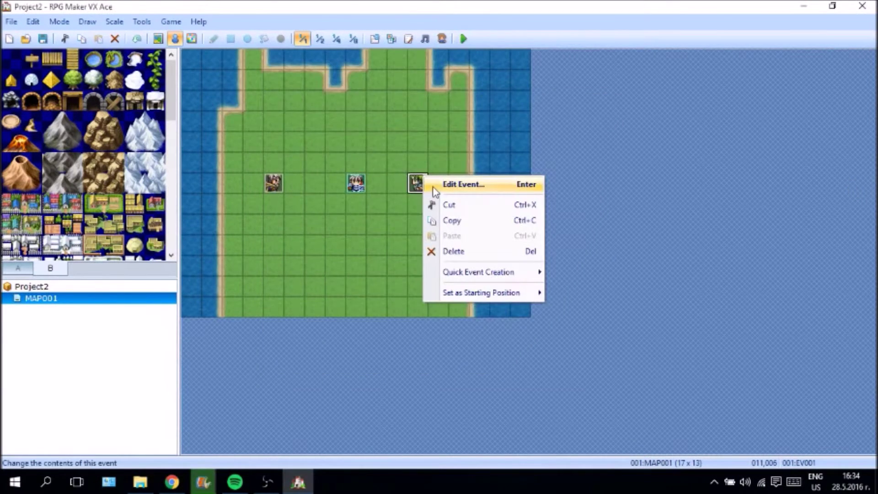
left_click(437, 185)
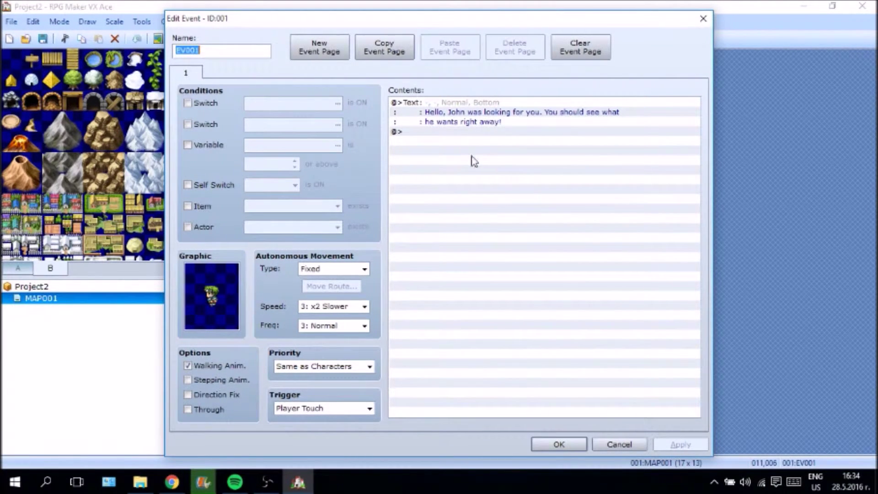
right_click(471, 131)
left_click(498, 136)
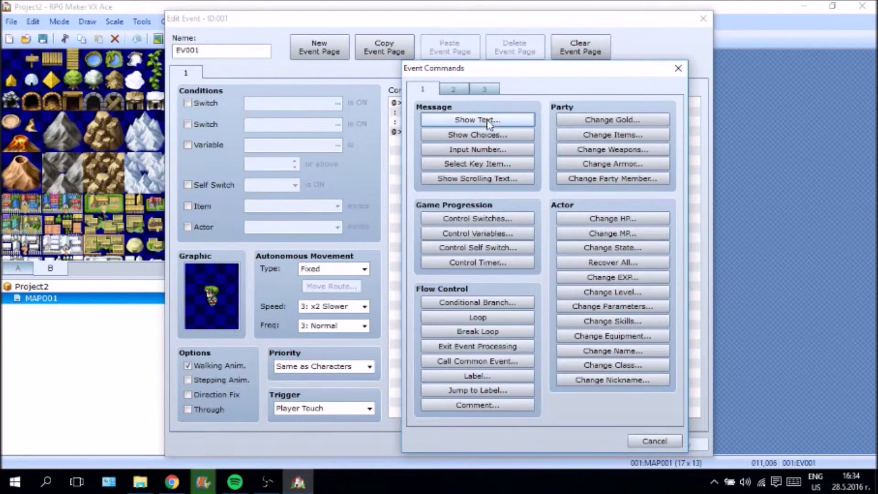
left_click(485, 218)
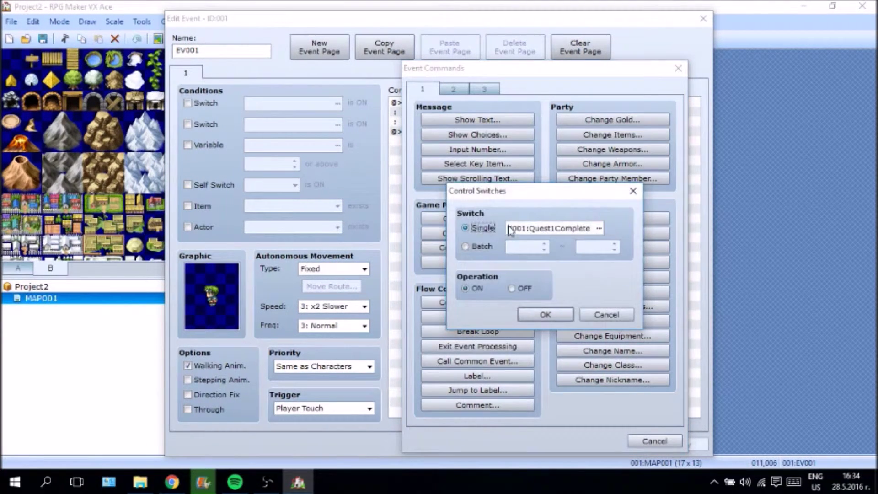
Step: Name switch 0002 'Quest1Active', set it to turn ON, and apply the event changes
left_click(600, 227)
double_click(619, 162)
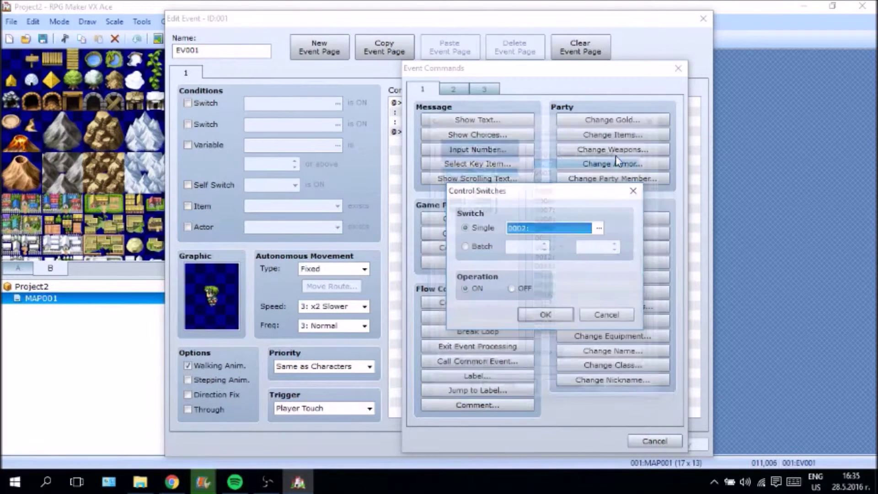
left_click(599, 228)
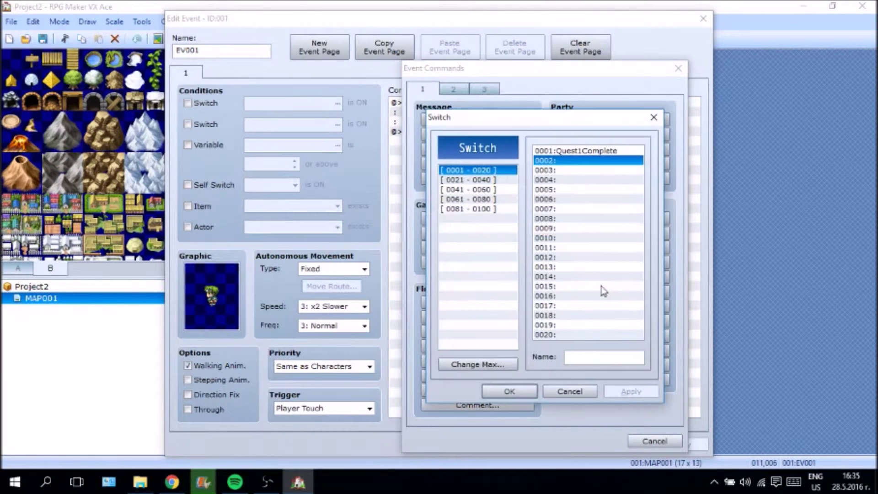
left_click(615, 357)
type("Quest1A")
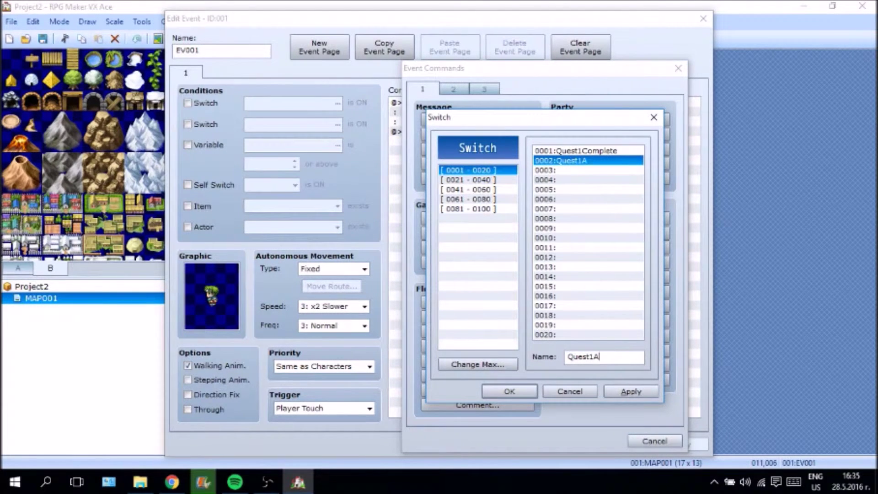
type("ctive")
left_click(631, 391)
left_click(525, 389)
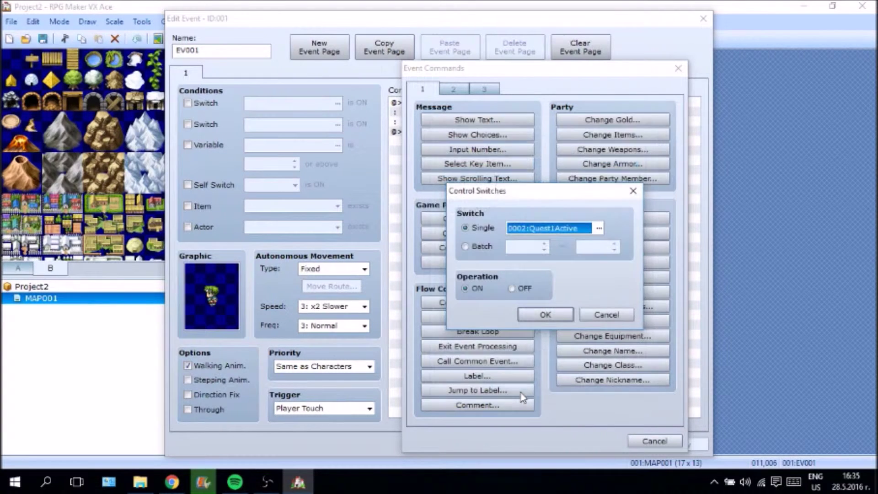
left_click(553, 314)
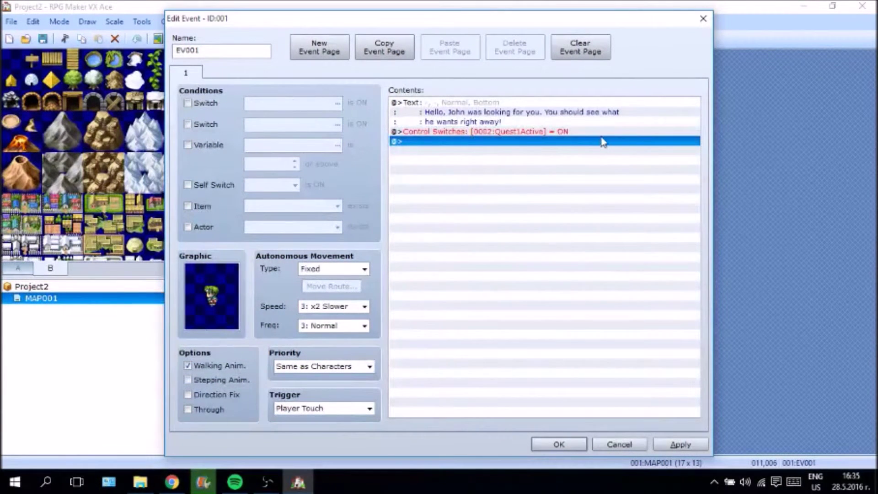
left_click(568, 133)
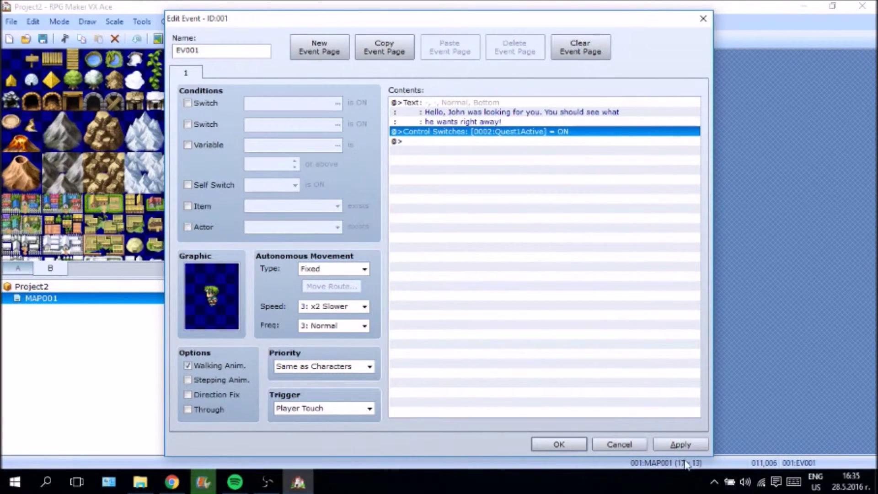
left_click(684, 444)
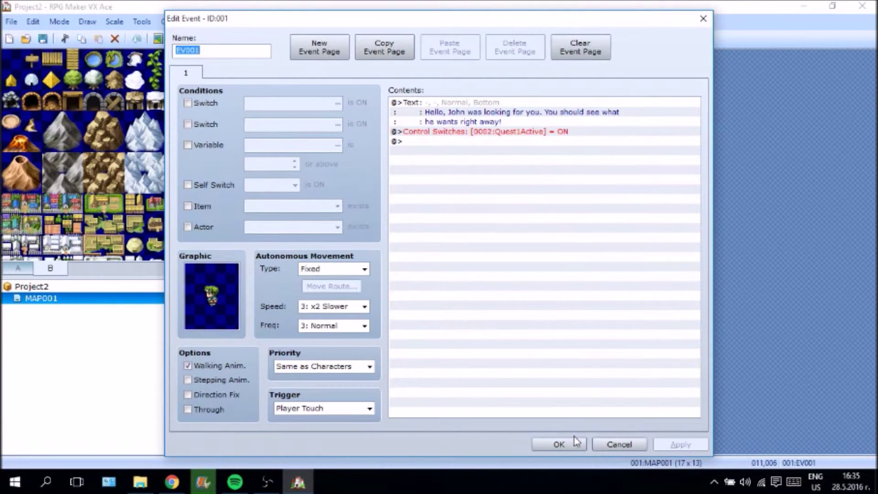
Step: Condition EV002's page 1 on switch 0002 Quest1Active and add a blank second page
left_click(562, 443)
right_click(274, 187)
left_click(288, 190)
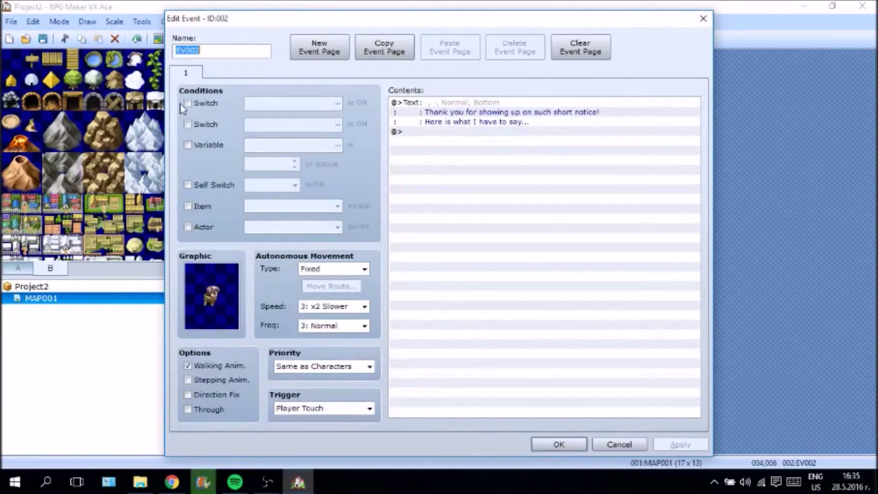
left_click(217, 102)
left_click(338, 103)
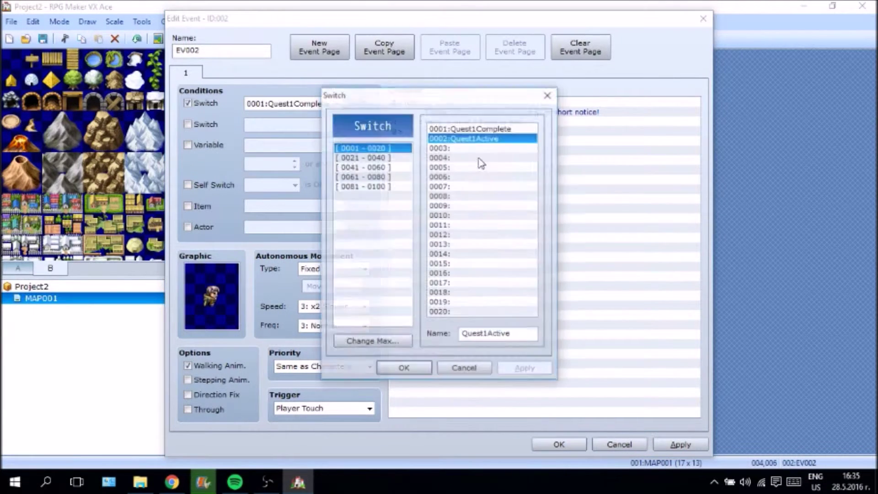
double_click(514, 139)
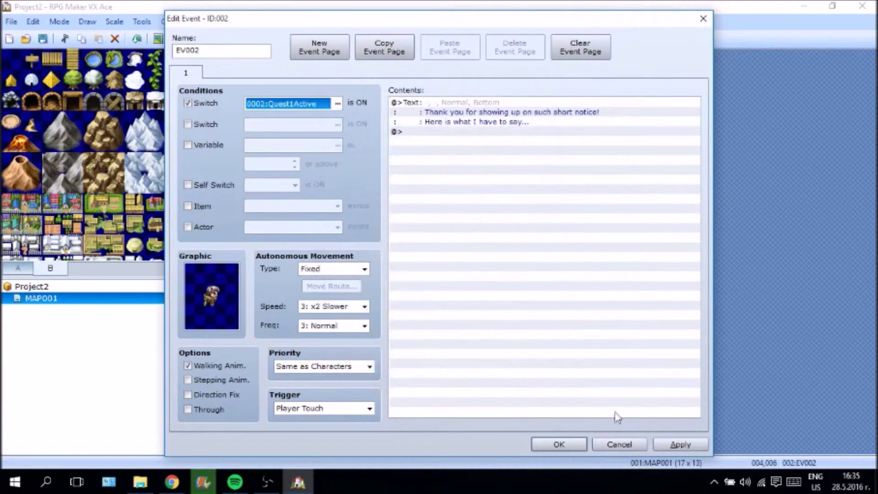
left_click(681, 444)
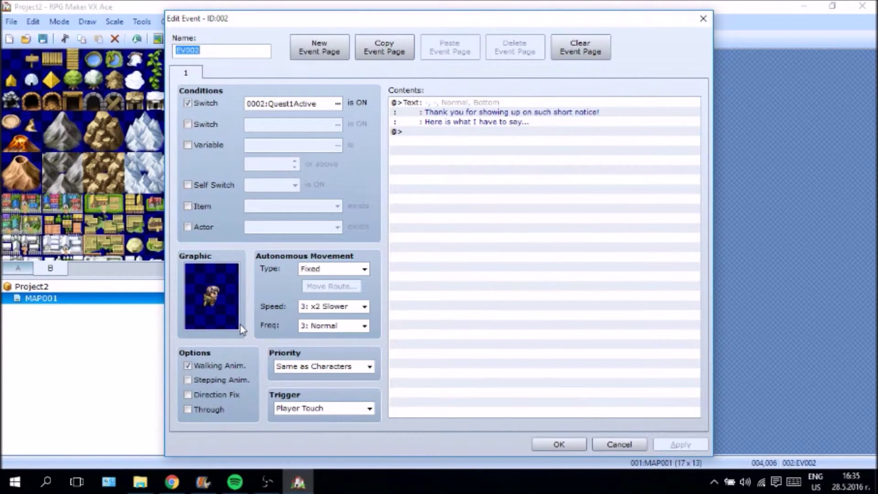
left_click(328, 54)
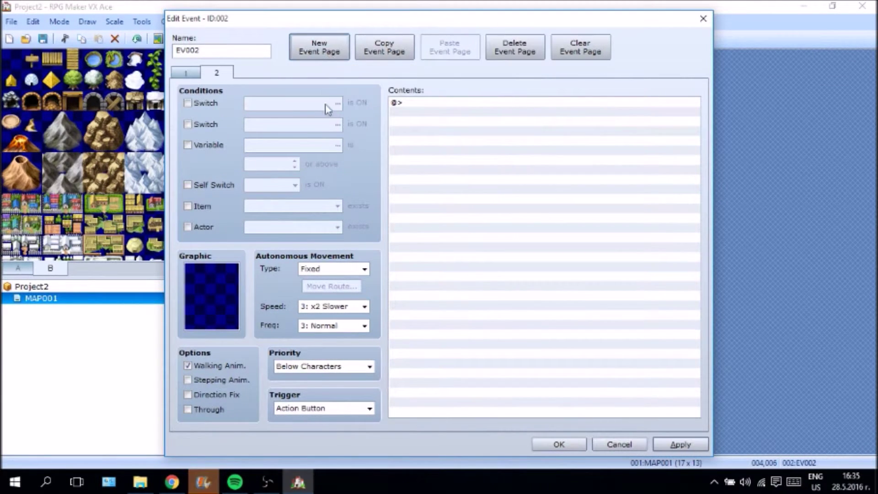
Step: Add a command turning switch 0001 Quest1Complete ON after EV002's page 1 dialogue, then enable page 2's switch condition
left_click(191, 73)
double_click(537, 132)
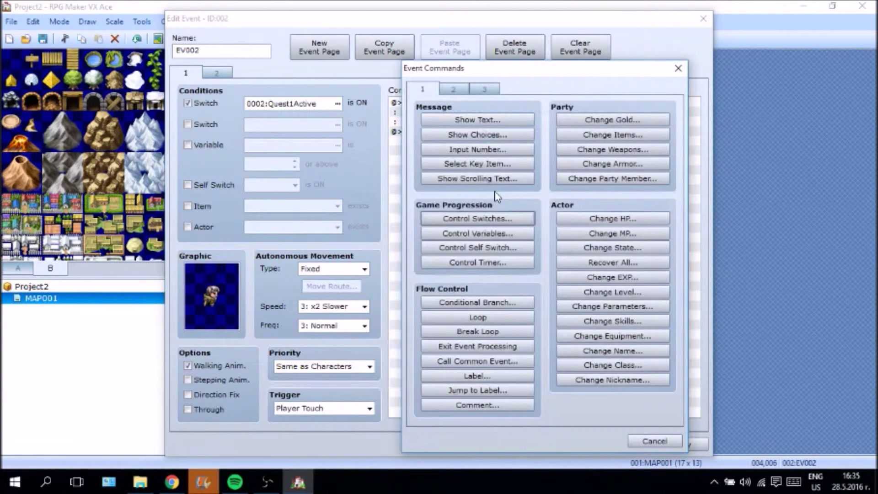
left_click(482, 217)
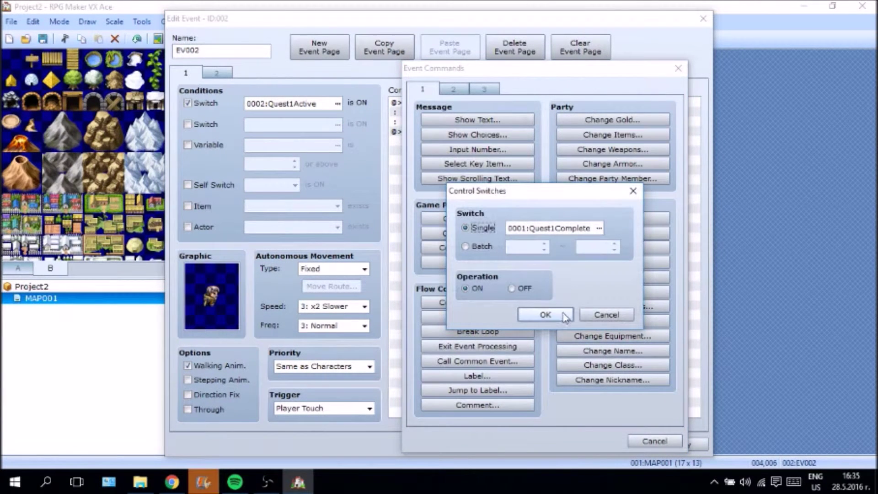
left_click(599, 227)
left_click(565, 160)
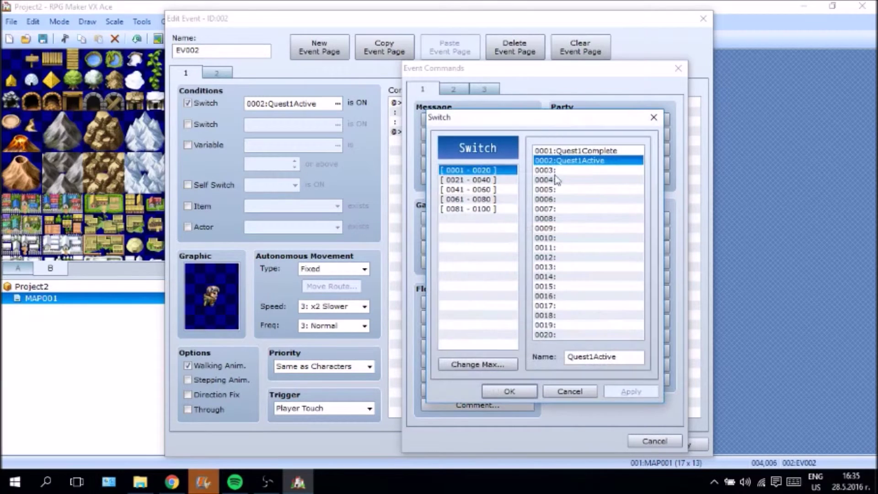
double_click(624, 150)
left_click(554, 315)
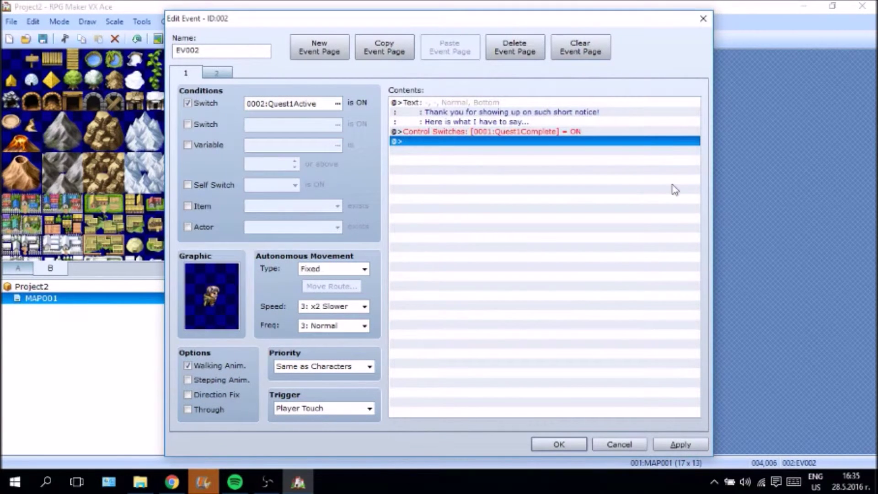
left_click(707, 449)
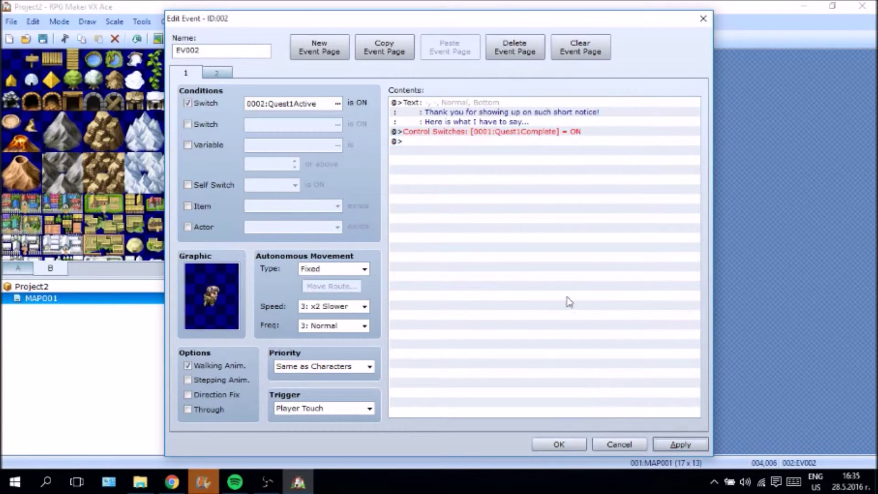
left_click(218, 75)
left_click(213, 103)
Step: Set EV002 page 2 to require Quest1Complete, character priority, Player Touch, and an Actor1 row-7 sprite
left_click(339, 104)
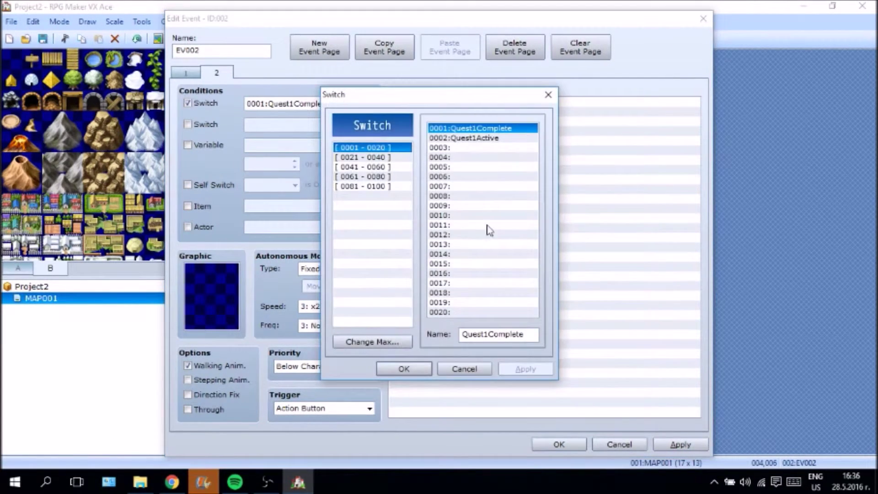
double_click(499, 129)
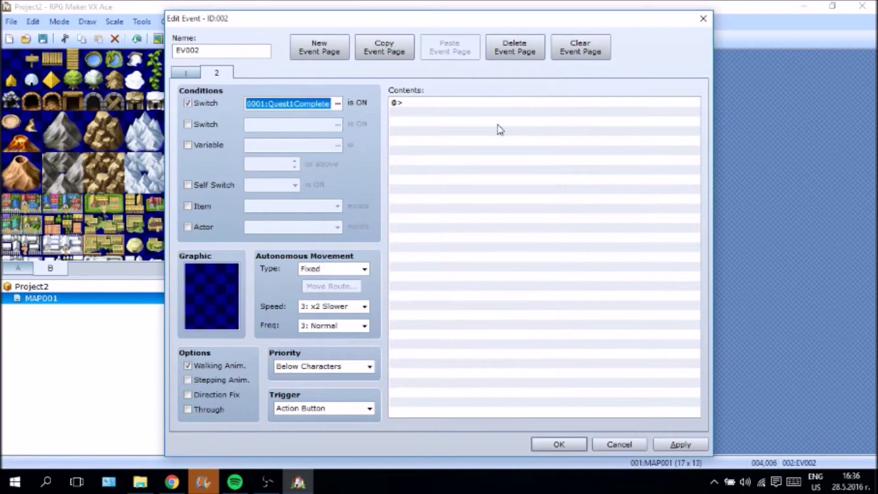
left_click(344, 371)
left_click(334, 408)
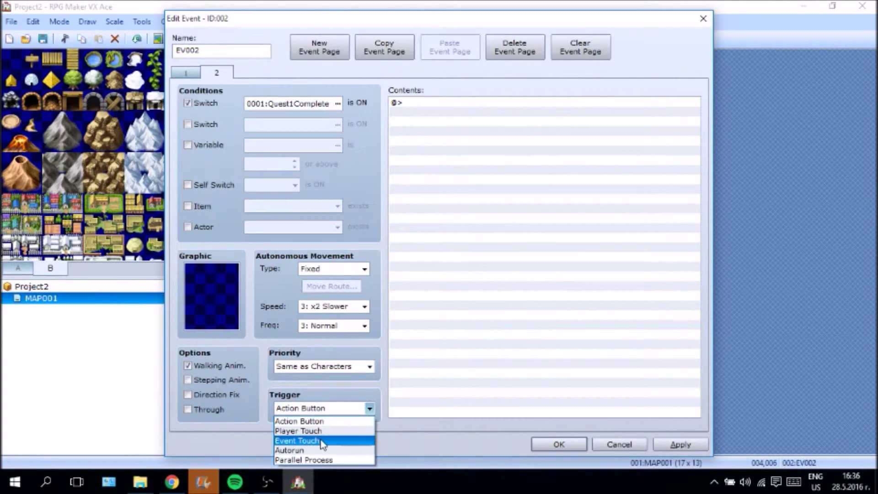
left_click(320, 428)
double_click(201, 274)
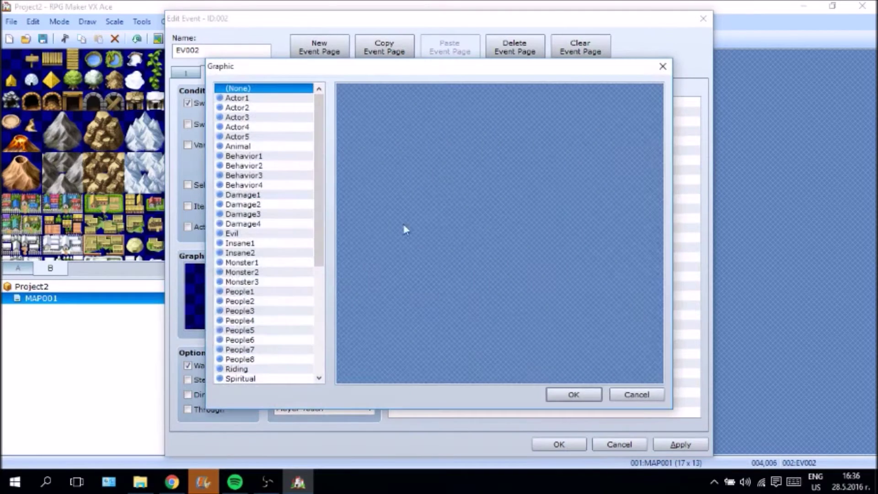
left_click(237, 98)
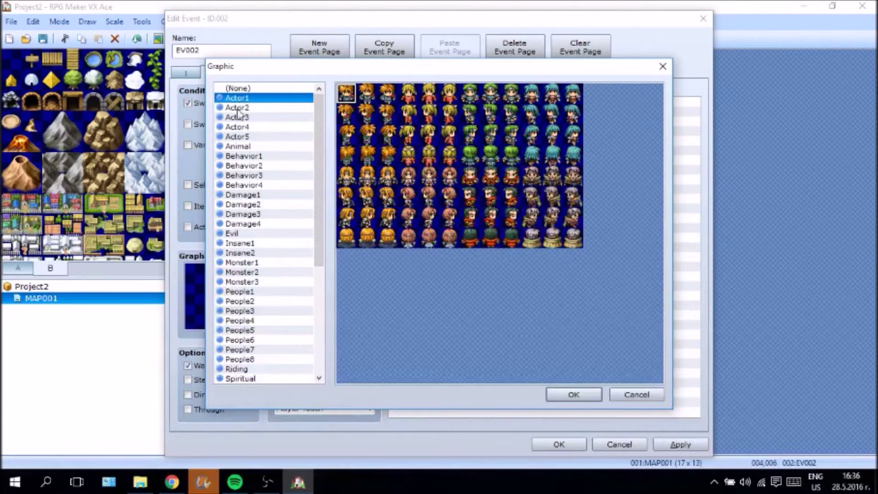
left_click(550, 223)
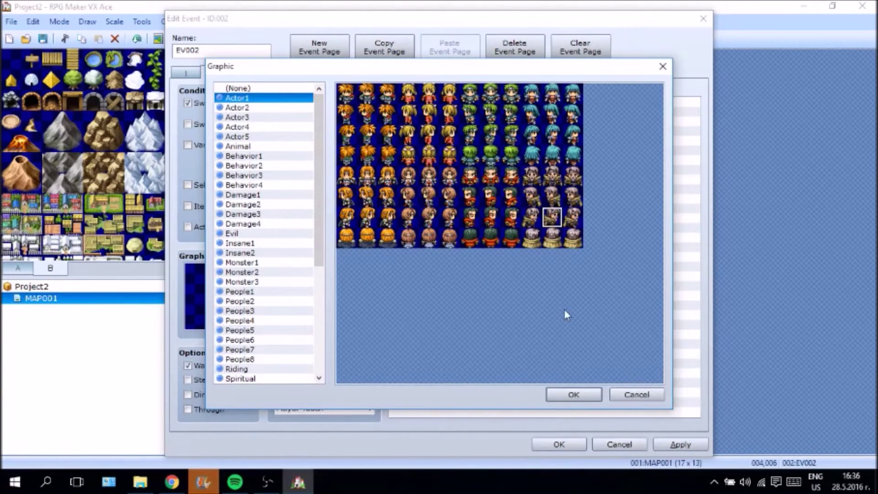
left_click(573, 395)
Step: Add the page 2 line "I already said what I had to say." and apply
left_click(430, 103)
right_click(430, 104)
left_click(465, 115)
left_click(513, 120)
type("I already said what I had to say.")
left_click(623, 314)
left_click(681, 444)
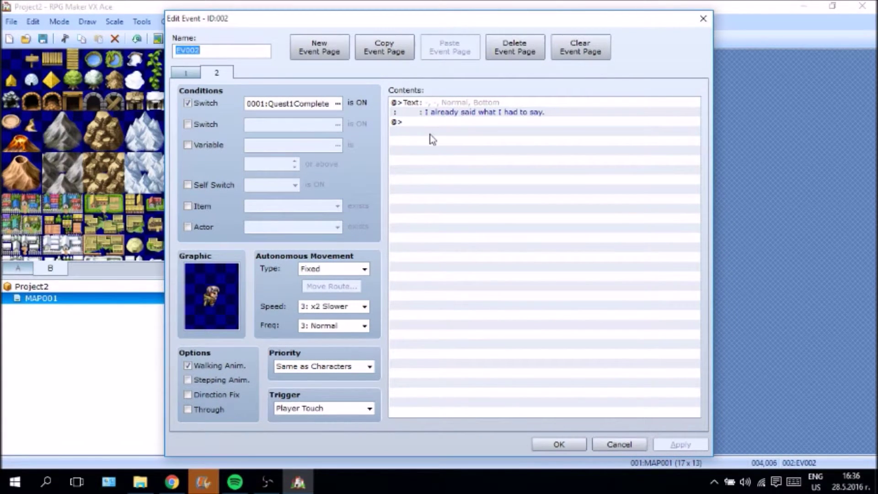
left_click(191, 72)
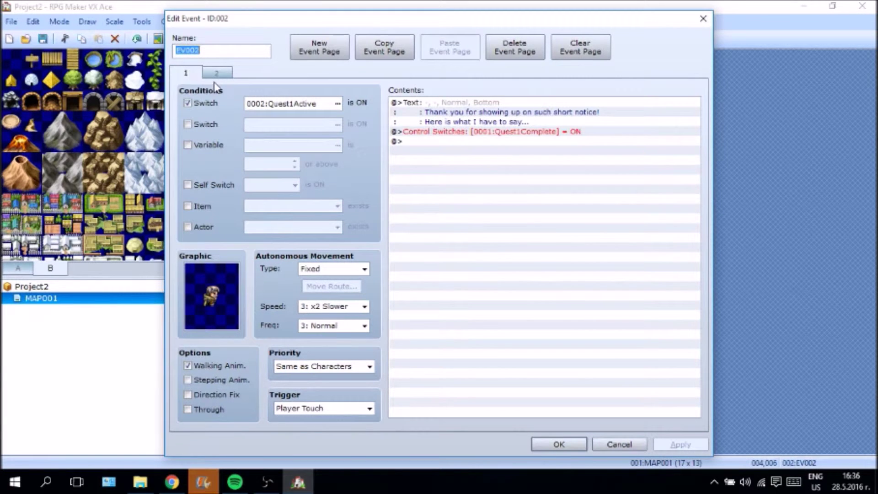
Step: Add EV001 page 2 conditioned on Quest1Complete, with Player Touch and the green-haired Actor1 sprite
left_click(568, 442)
right_click(412, 179)
left_click(438, 184)
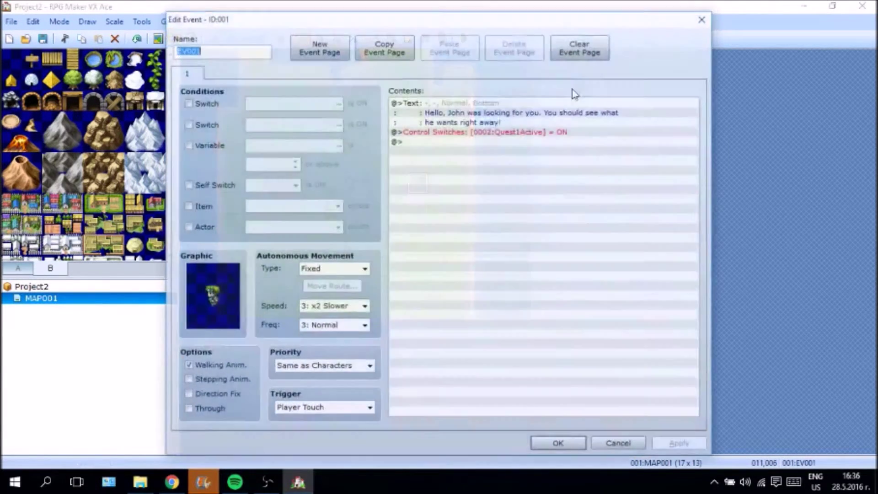
left_click(319, 47)
left_click(203, 104)
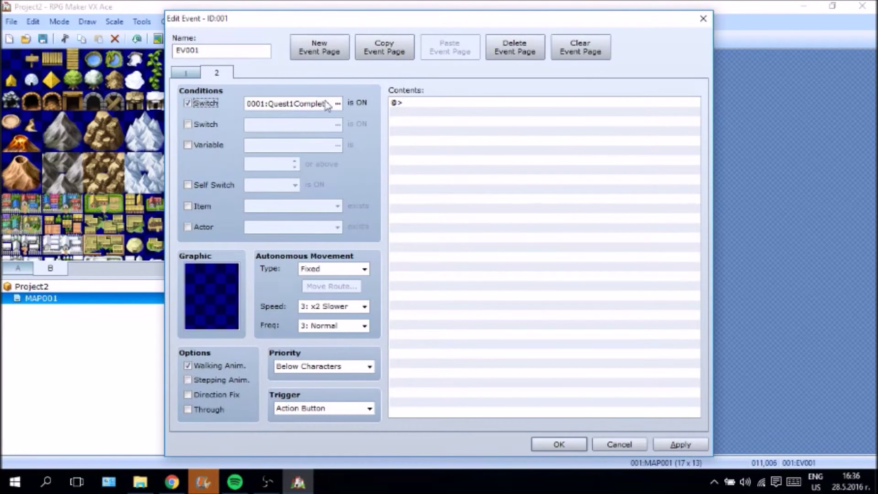
left_click(312, 410)
left_click(310, 430)
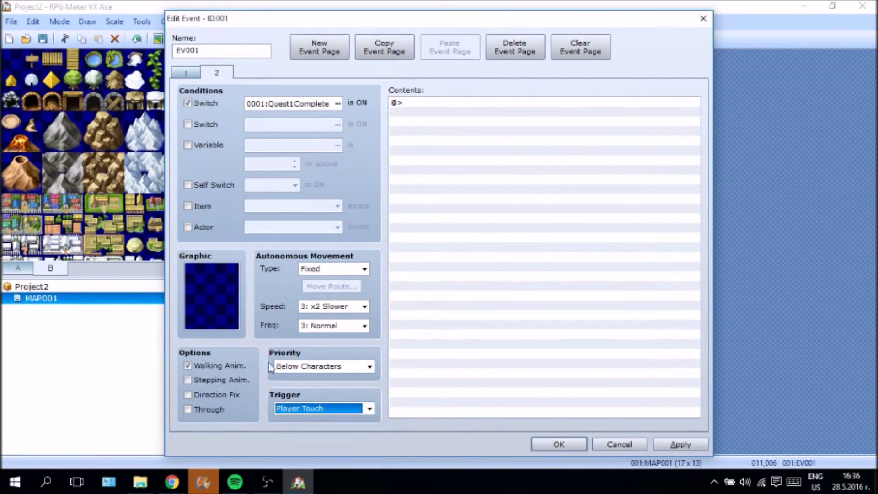
double_click(221, 290)
left_click(221, 291)
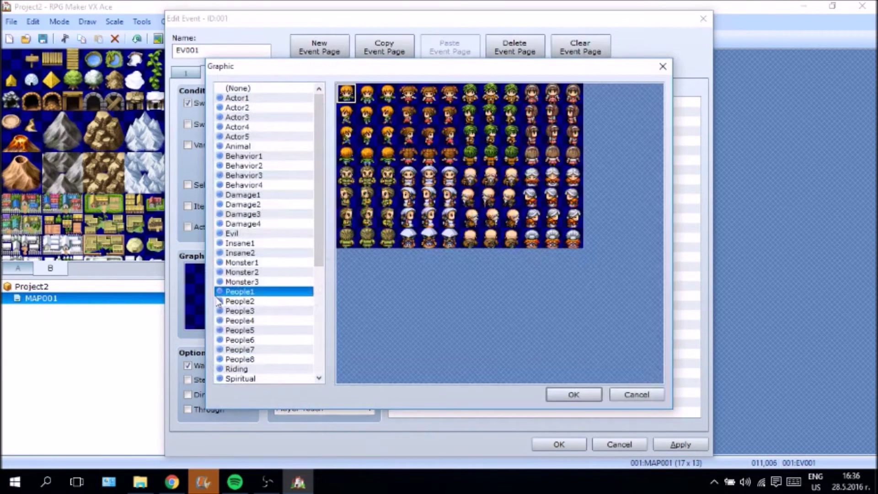
left_click(220, 99)
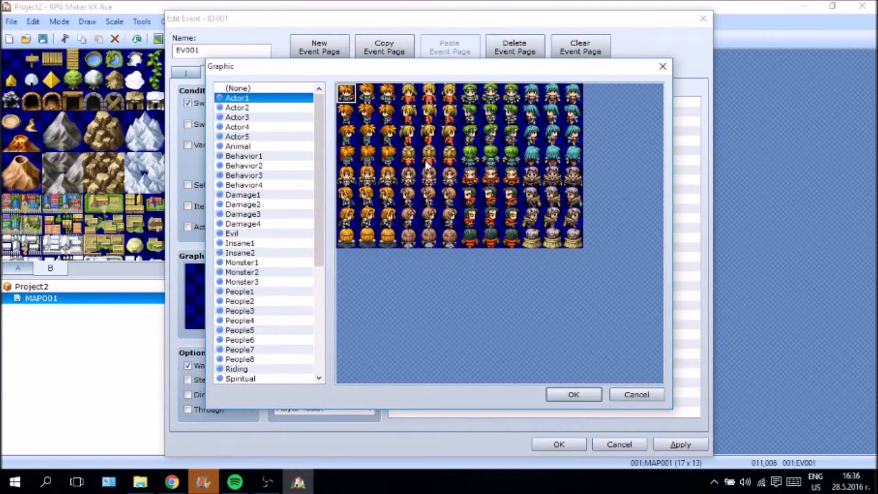
double_click(495, 114)
Step: Give that page the line "Thank you for finding John on such short notice!" and save the event
double_click(455, 110)
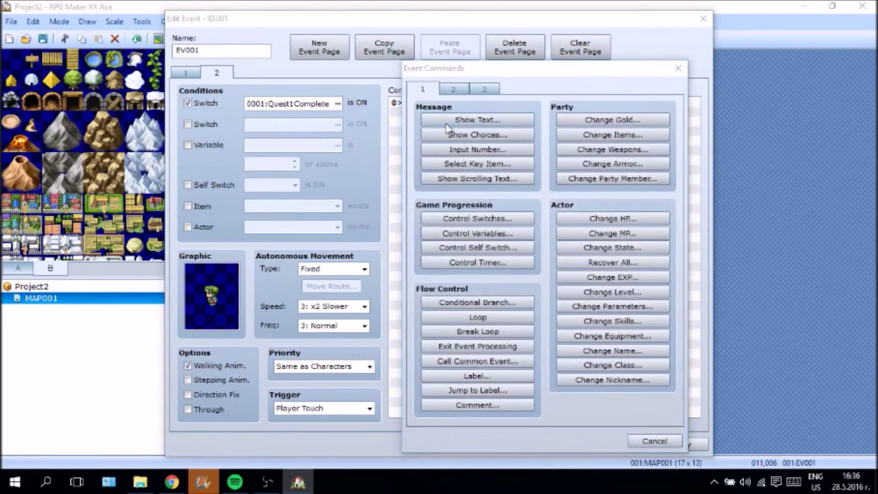
left_click(438, 119)
type("T")
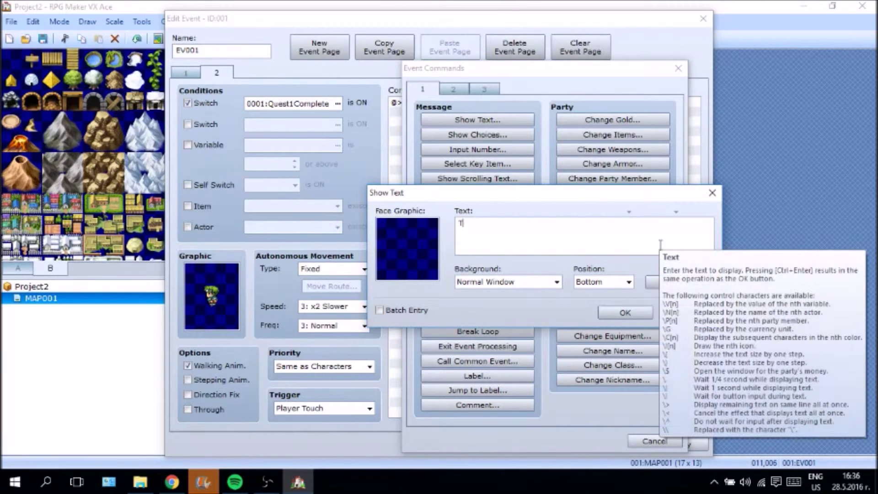
type("hank you for finding John on such sh")
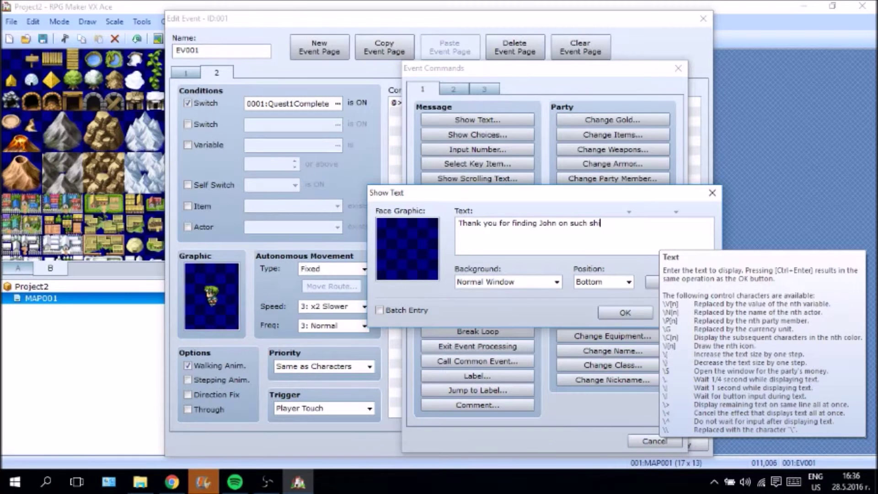
type("ort notice!")
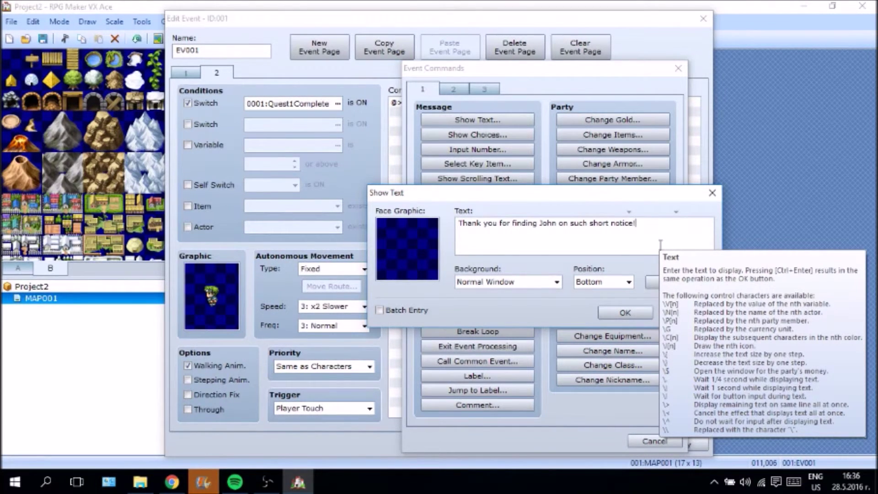
left_click(640, 314)
left_click(664, 444)
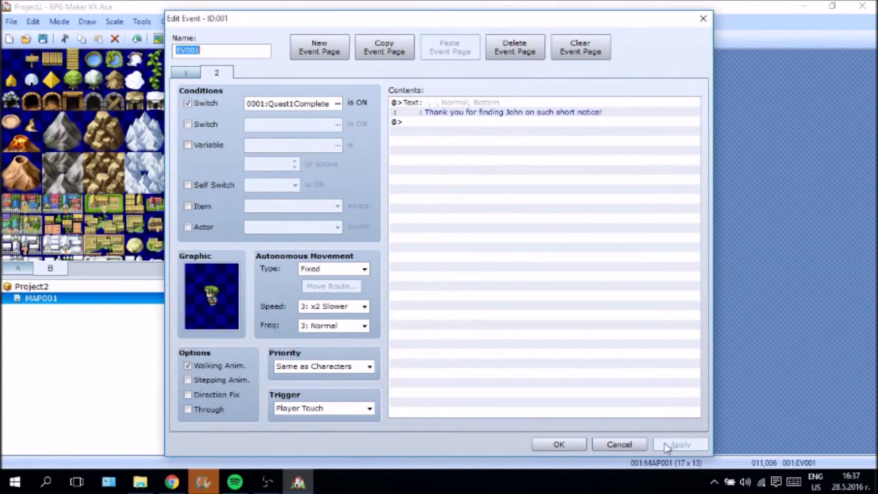
left_click(583, 443)
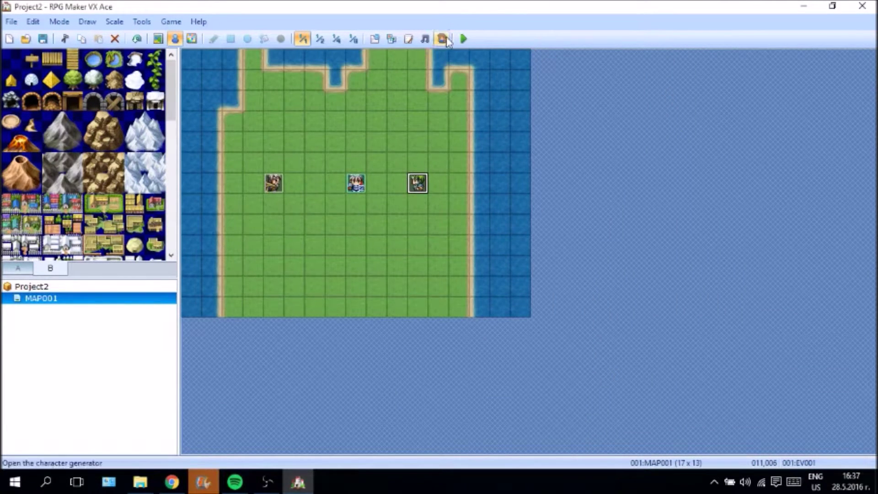
Step: Save the project and start a New Game in the playtest
left_click(463, 40)
key("Return")
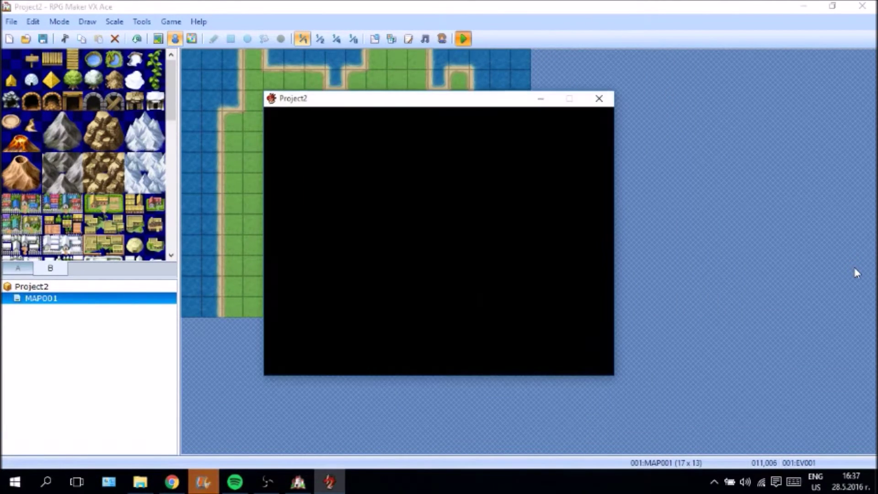
key("Return")
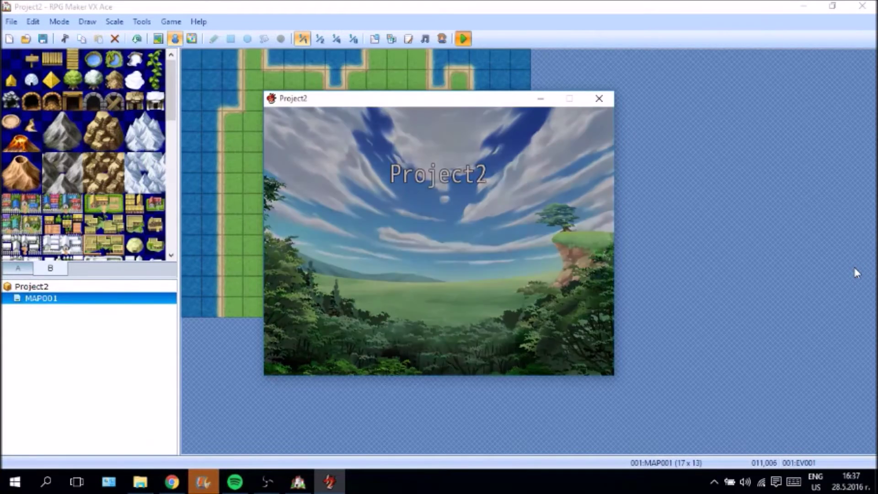
Step: Walk to both NPCs and read their messages, reaching the quest-complete thank-you line
key("Left")
key("Left")
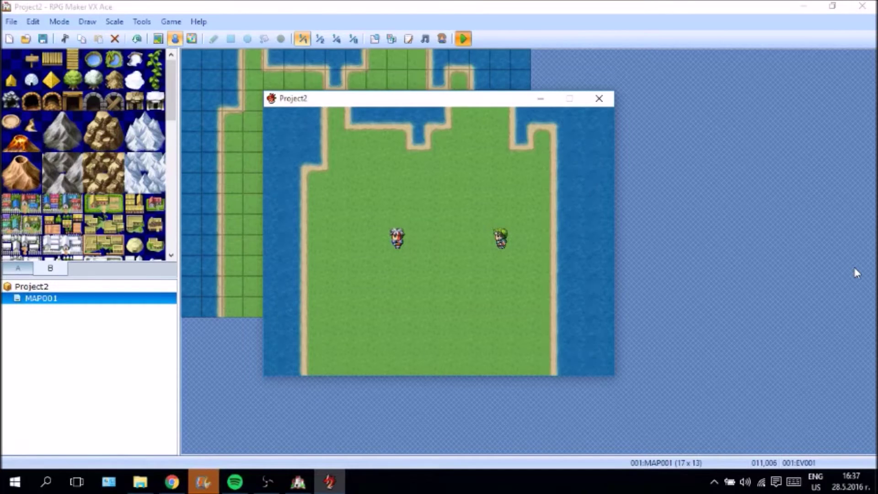
key("Right")
key("Right")
key("Right")
key("Right")
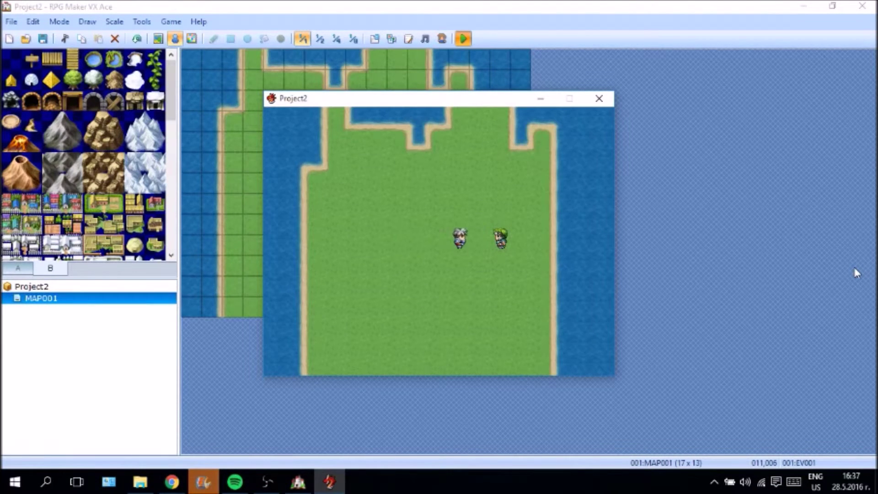
key("Return")
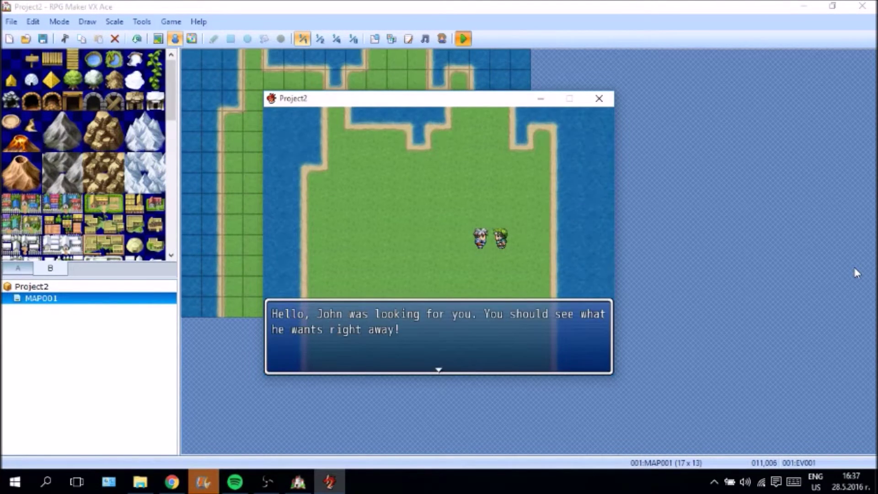
key("Return")
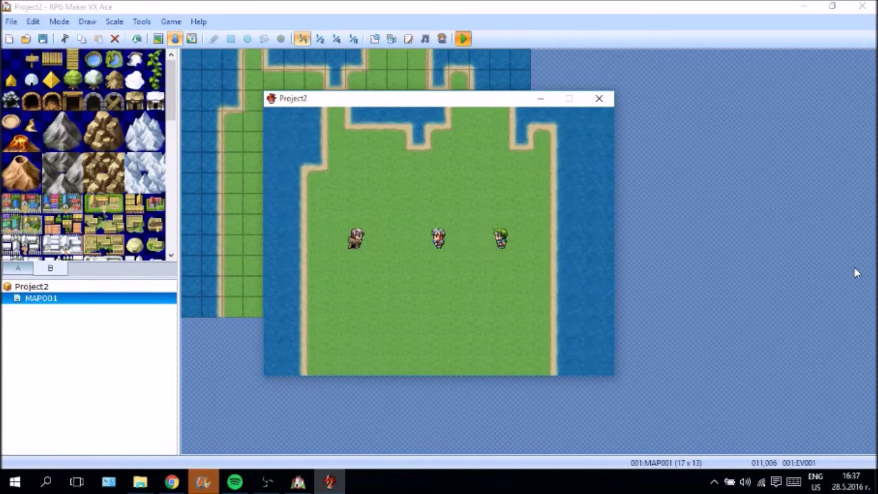
key("Left")
key("Right")
key("Right")
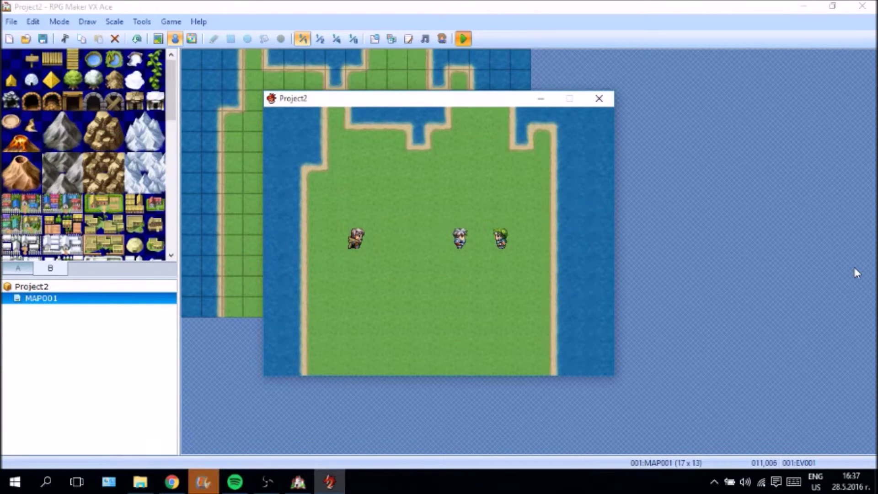
key("Return")
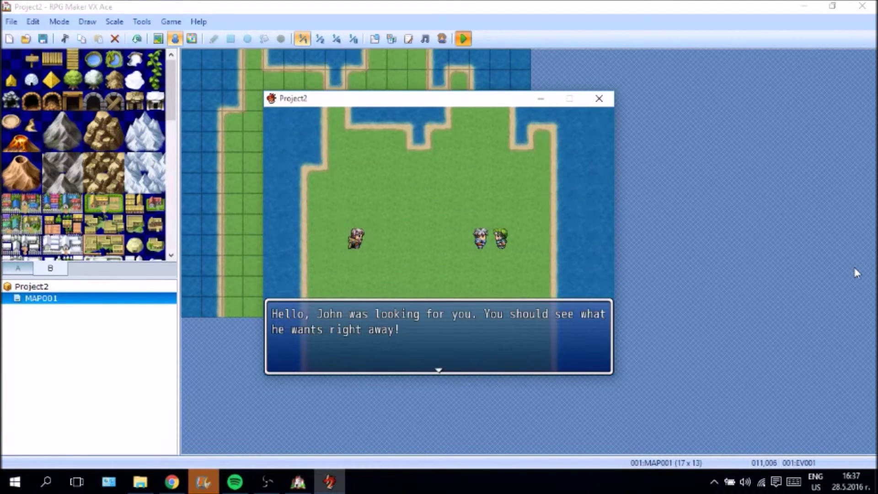
key("Return")
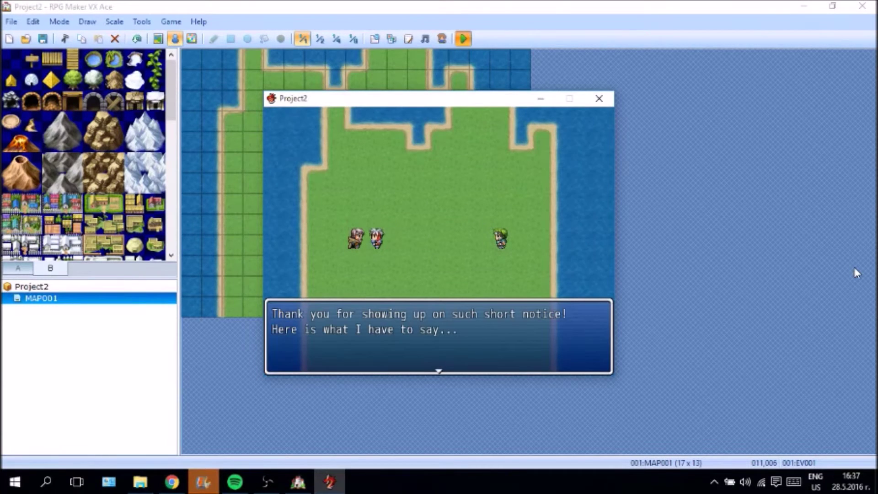
key("Return")
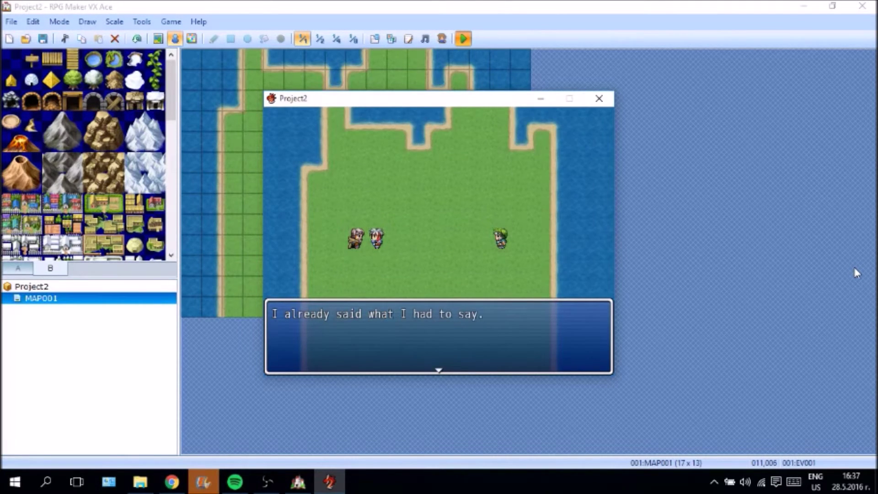
key("Return")
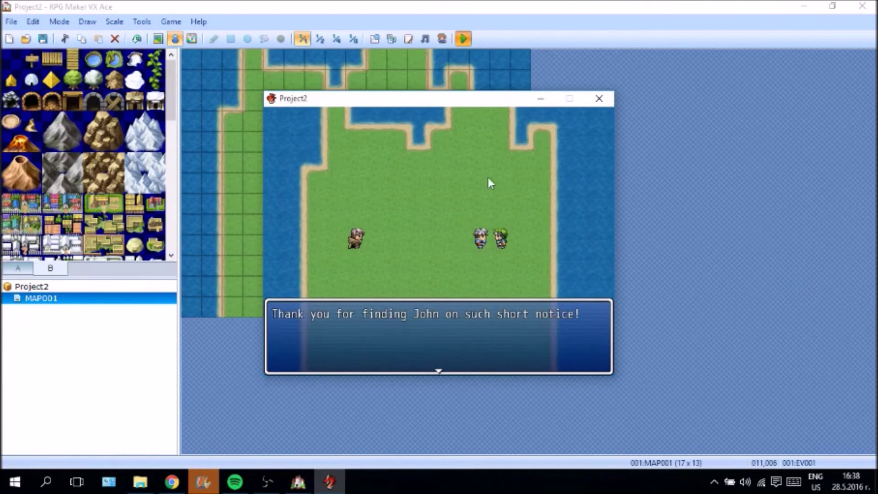
mouse_move(468, 104)
left_mouse_down()
mouse_move(542, 129)
mouse_move(476, 127)
mouse_move(459, 108)
mouse_move(469, 106)
left_mouse_up()
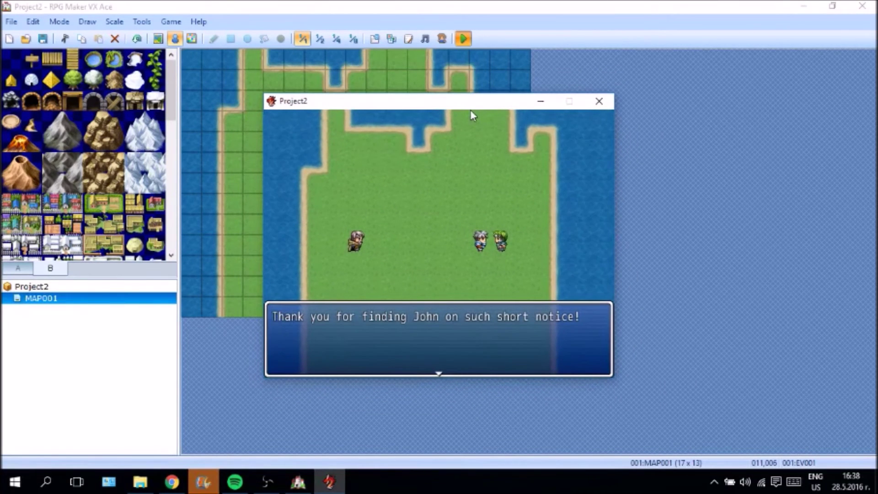
left_click_drag(497, 106, 595, 127)
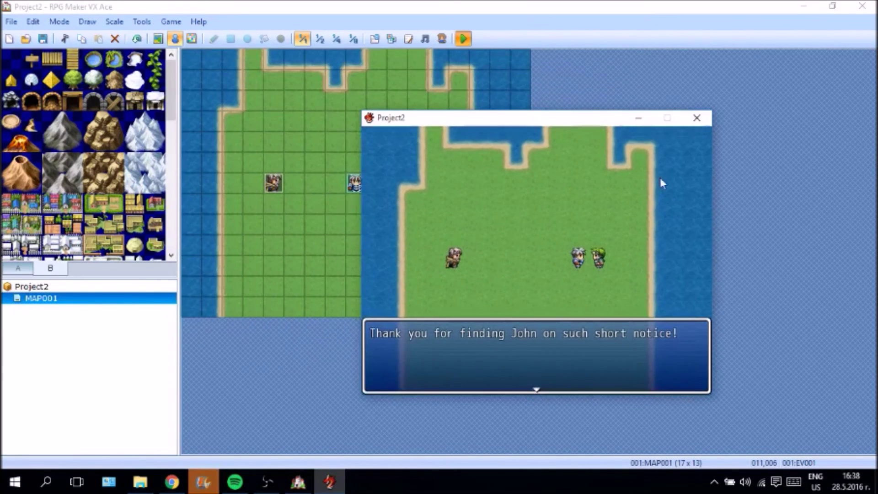